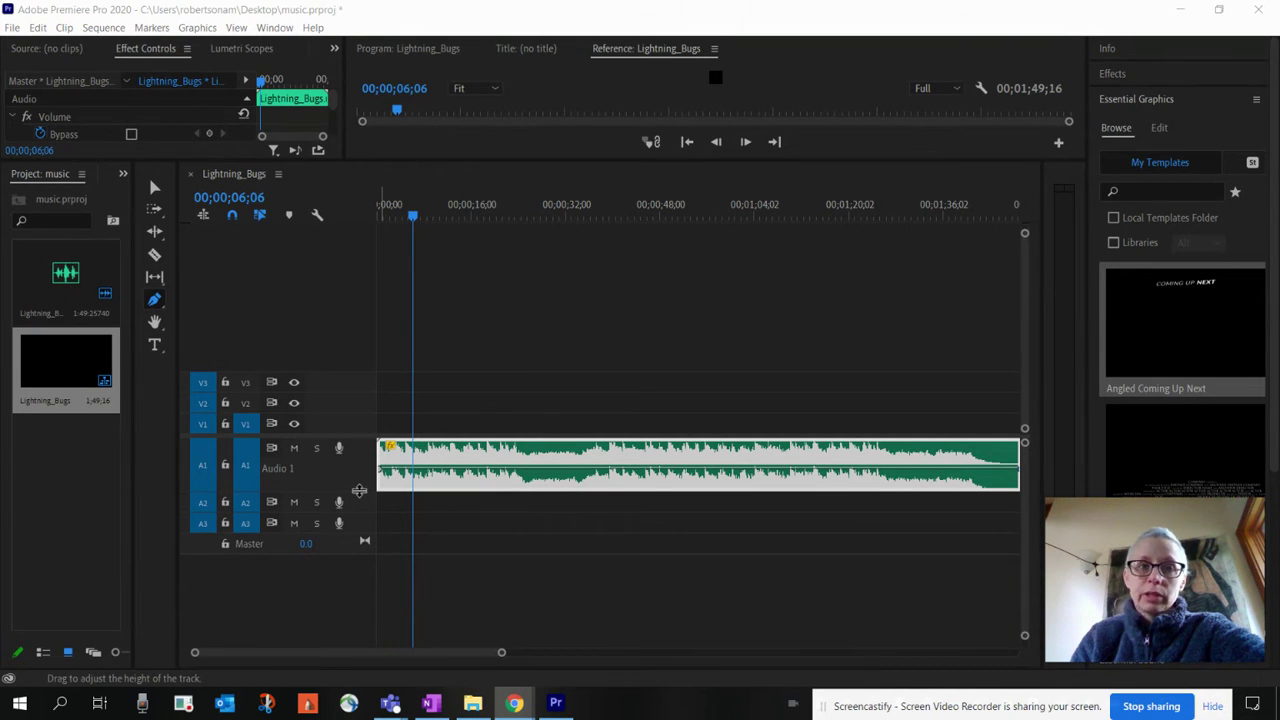
# - Adjust the Audio 1 track height, then move the Lightning_Bugs clip to Audio 2 and enlarge that track to show its waveform
pyautogui.moveTo(359, 491); pyautogui.dragTo(354, 464)
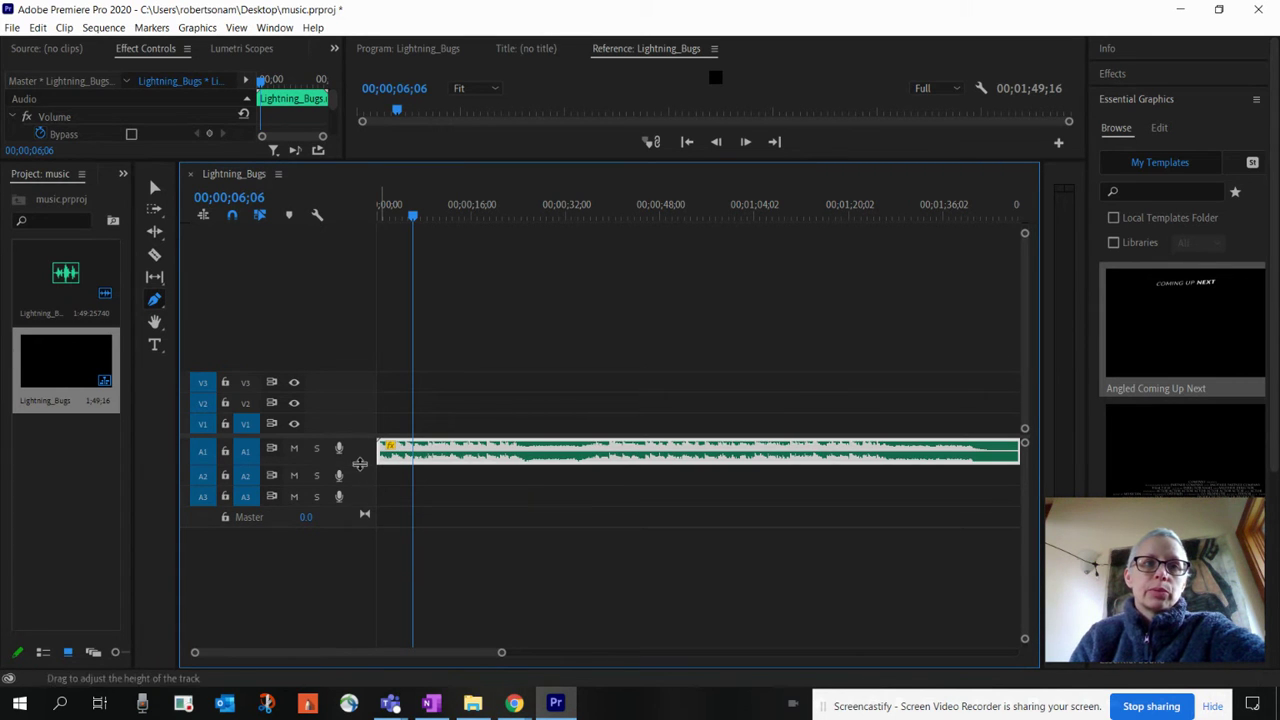
pyautogui.moveTo(359, 463); pyautogui.dragTo(369, 476)
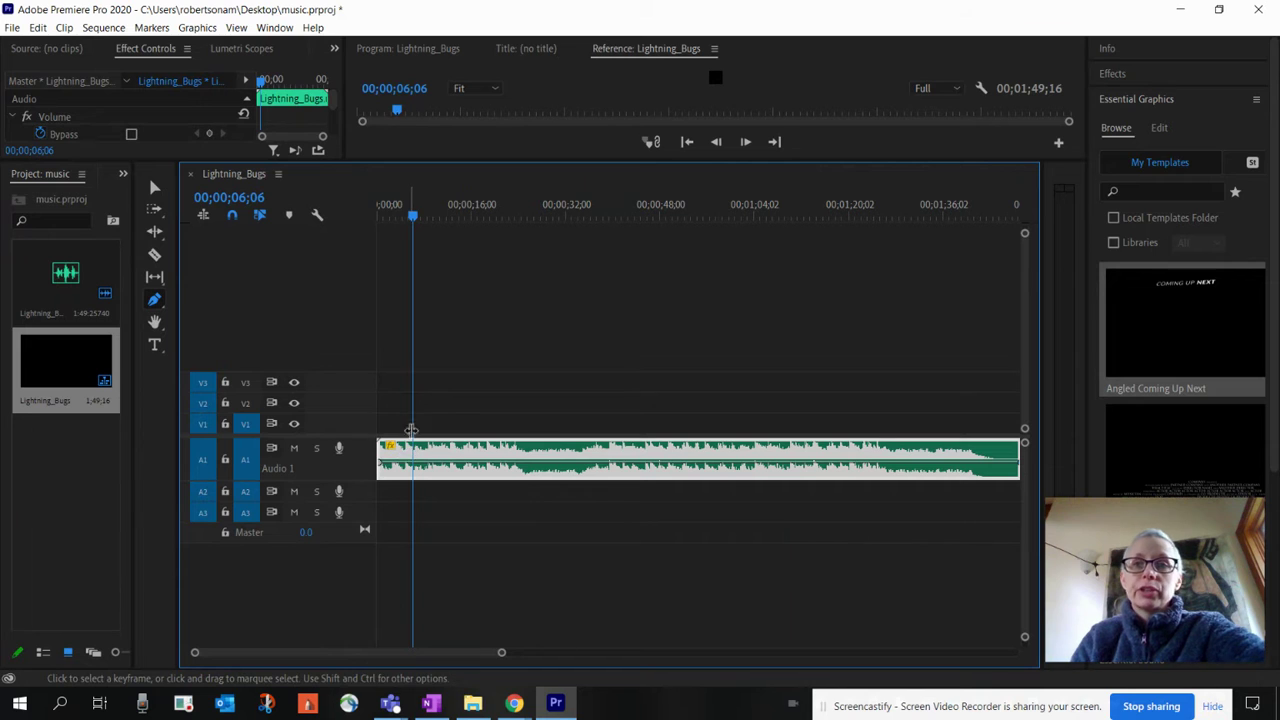
pyautogui.click(154, 187)
pyautogui.moveTo(438, 457); pyautogui.dragTo(453, 489)
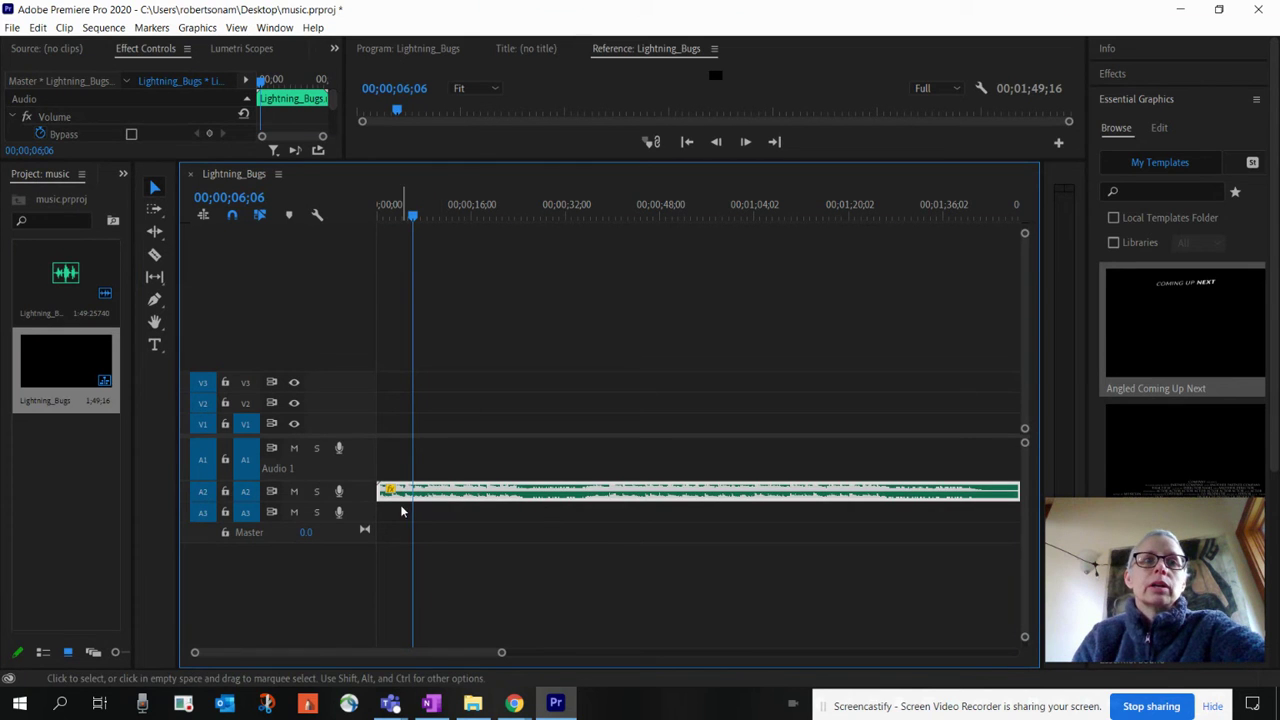
pyautogui.moveTo(363, 505); pyautogui.dragTo(359, 538)
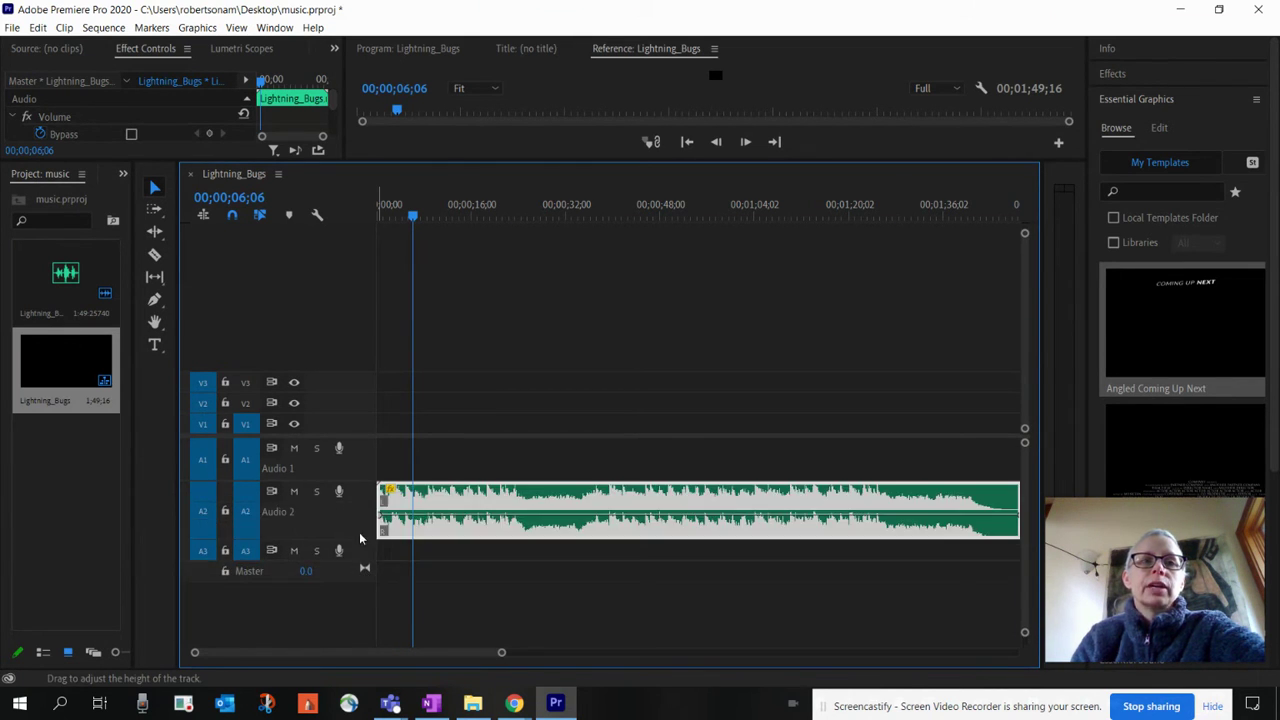
# - Add volume keyframes at the start and end of the Lightning_Bugs clip on Audio 2 with the Pen tool
pyautogui.moveTo(502, 656); pyautogui.dragTo(602, 656)
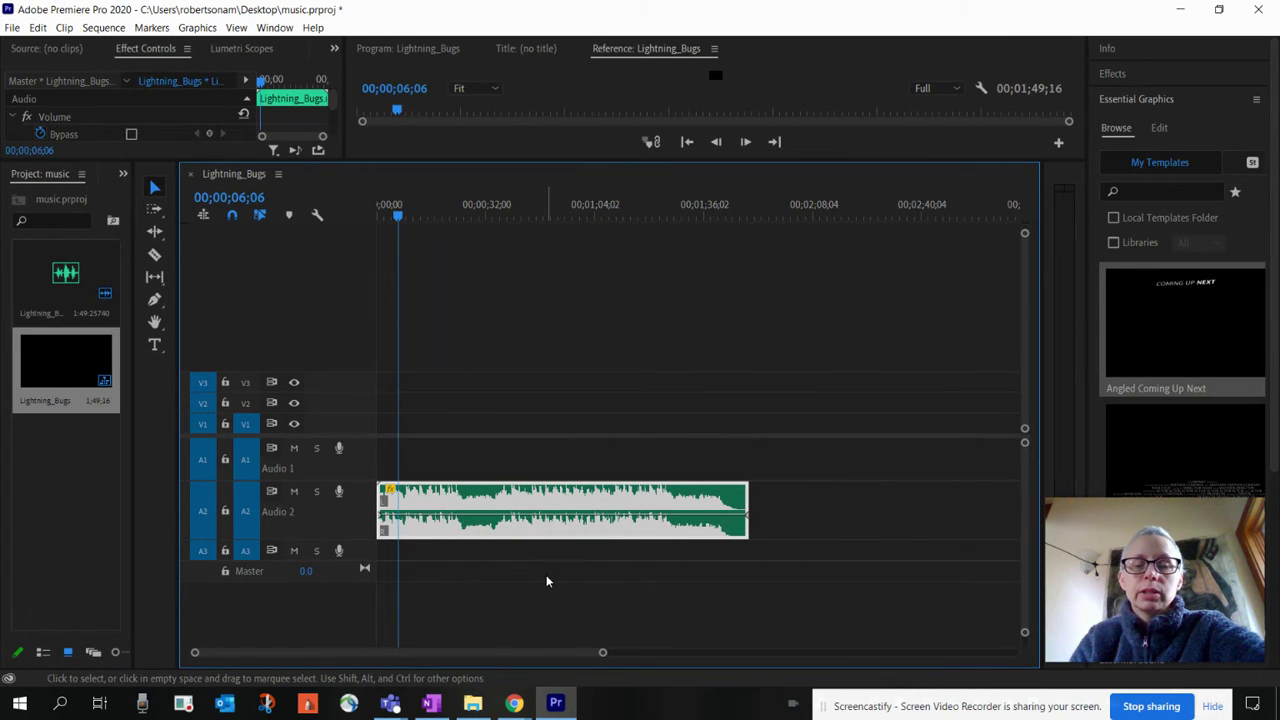
pyautogui.moveTo(603, 656)
pyautogui.mouseDown()
pyautogui.moveTo(580, 657)
pyautogui.moveTo(590, 652)
pyautogui.mouseUp()
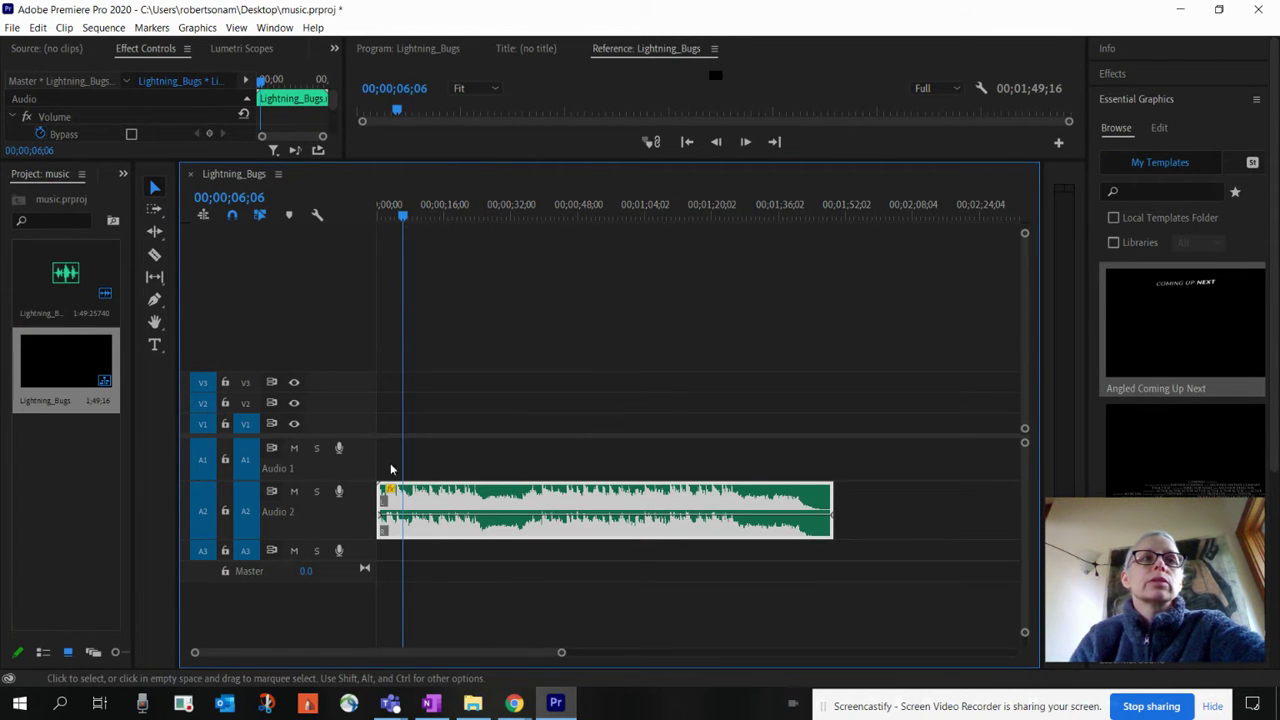
pyautogui.click(155, 301)
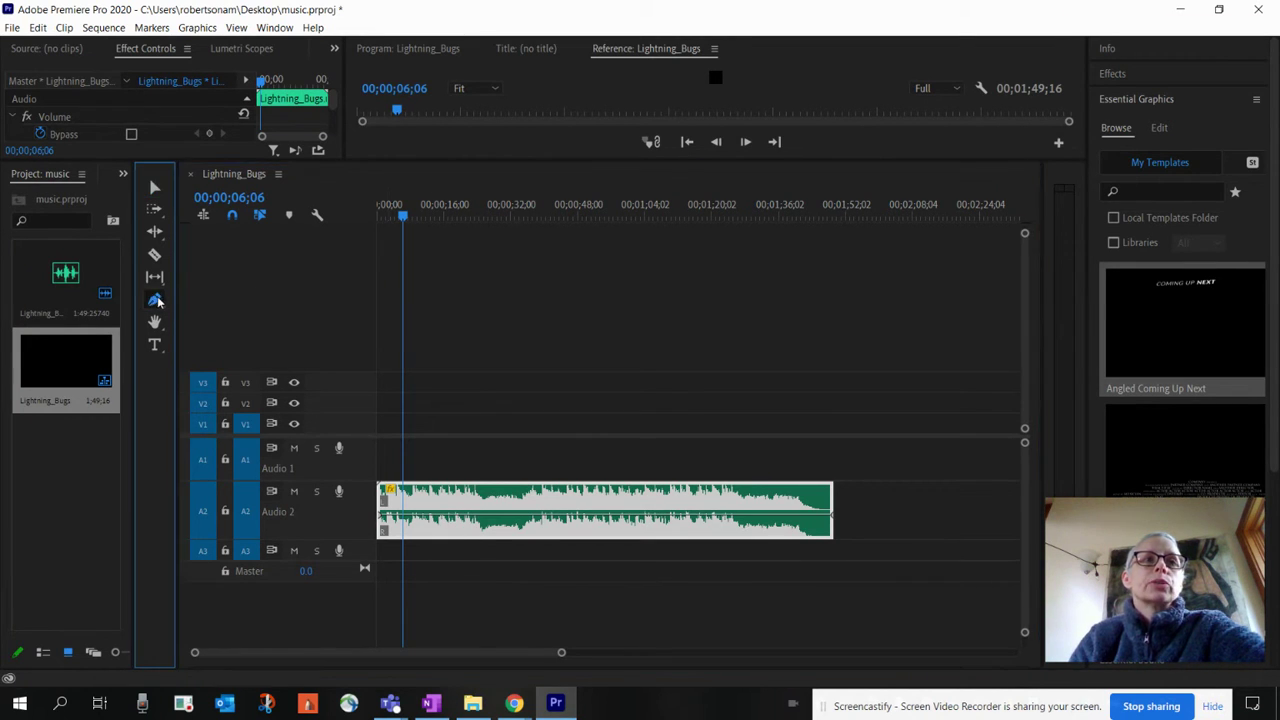
pyautogui.click(381, 517)
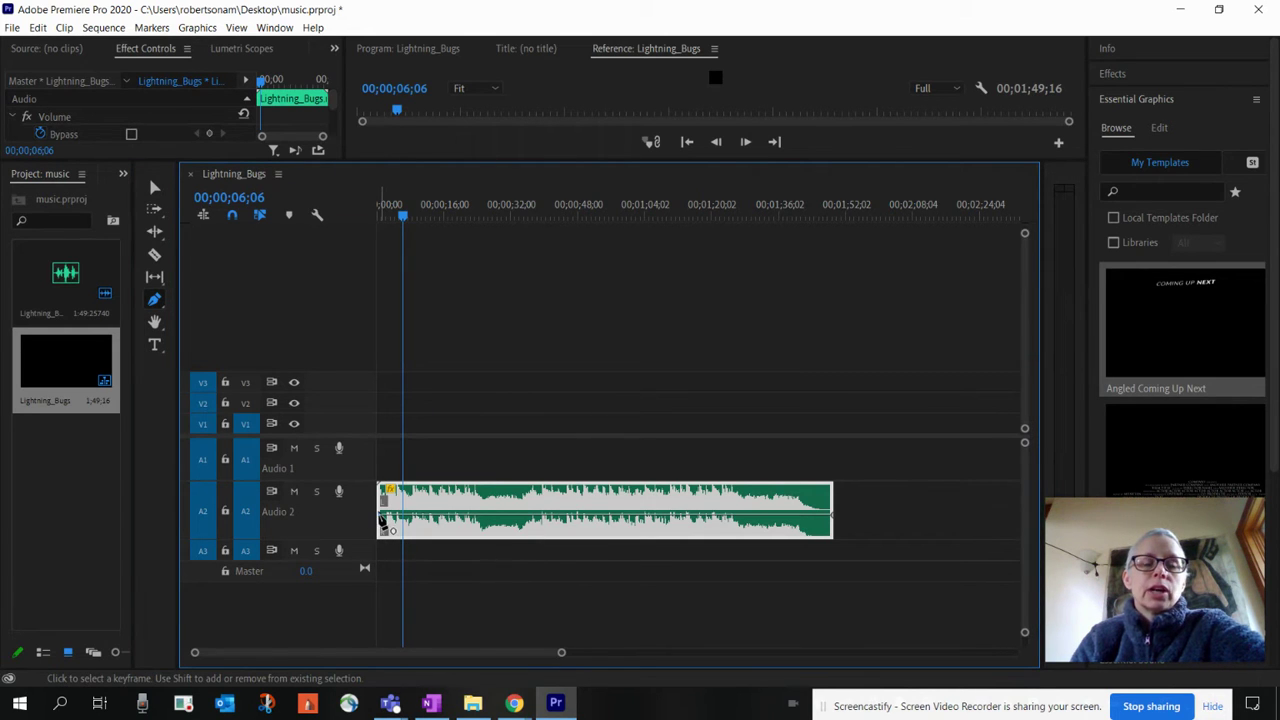
pyautogui.click(838, 521)
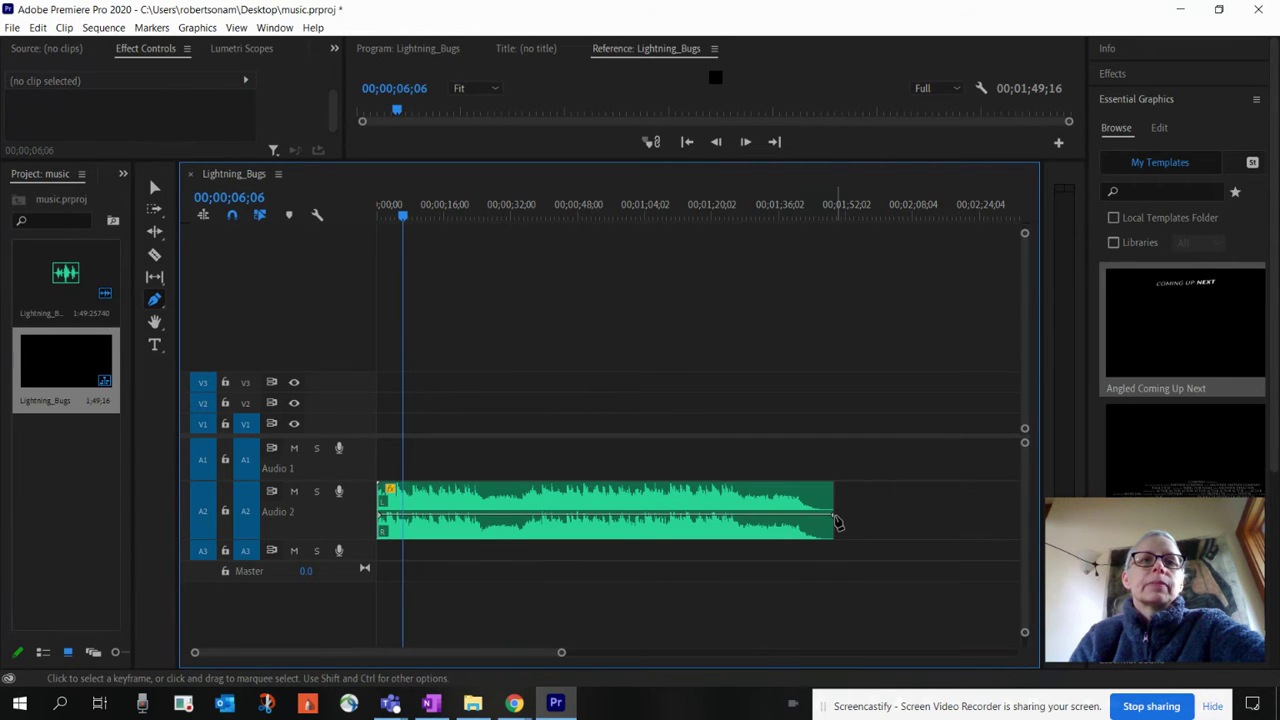
# - Lower the volume line across the whole Lightning_Bugs clip and save the project
pyautogui.click(154, 187)
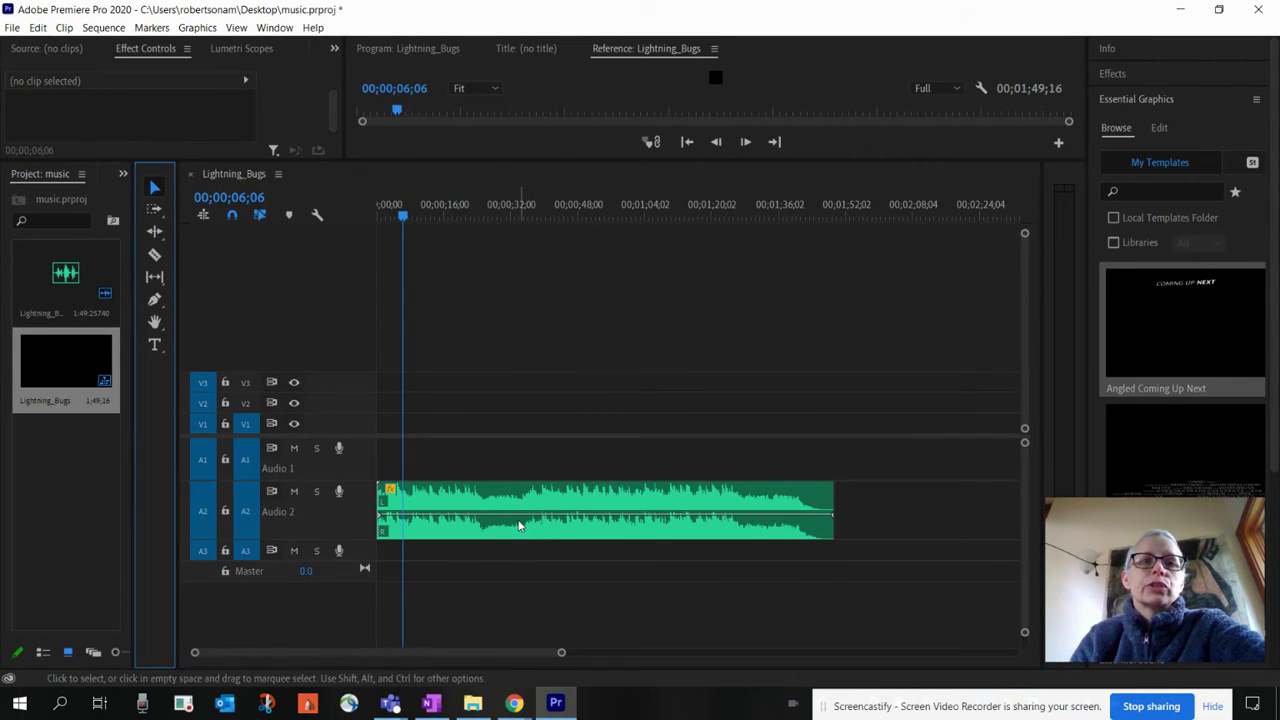
pyautogui.moveTo(519, 515)
pyautogui.mouseDown()
pyautogui.moveTo(519, 497)
pyautogui.moveTo(520, 527)
pyautogui.mouseUp()
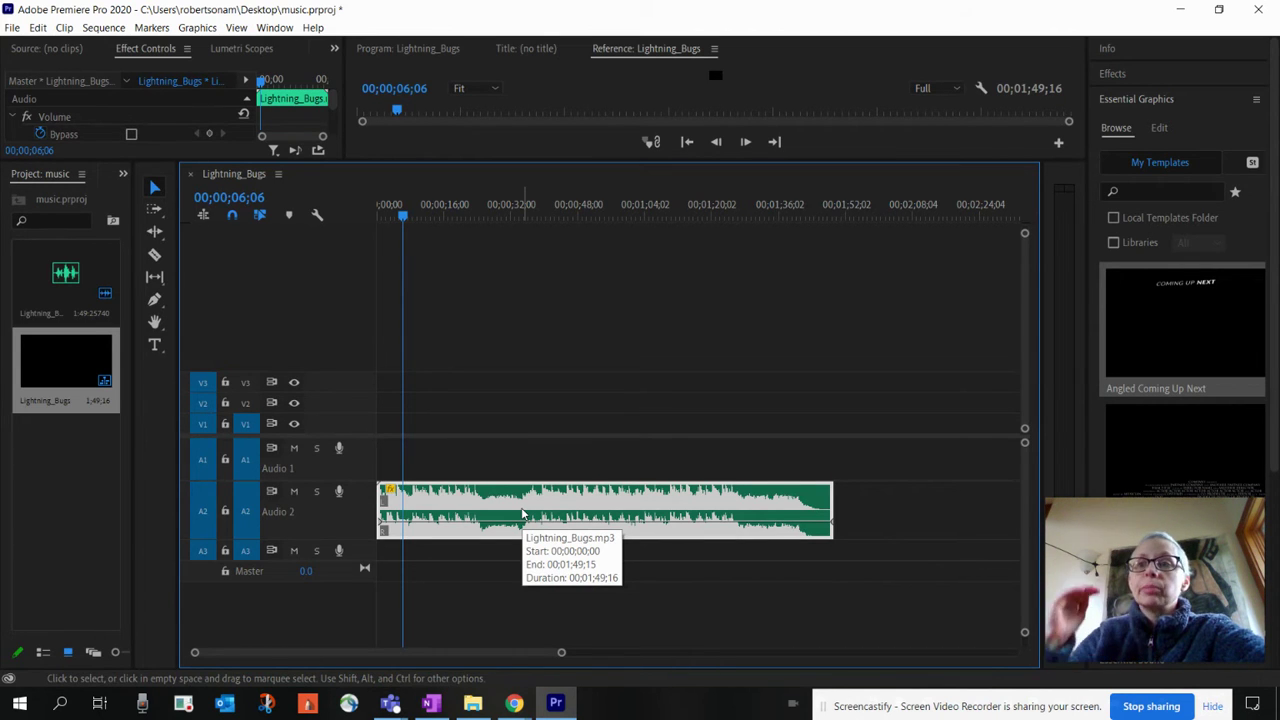
pyautogui.hotkey('ctrl', 's')
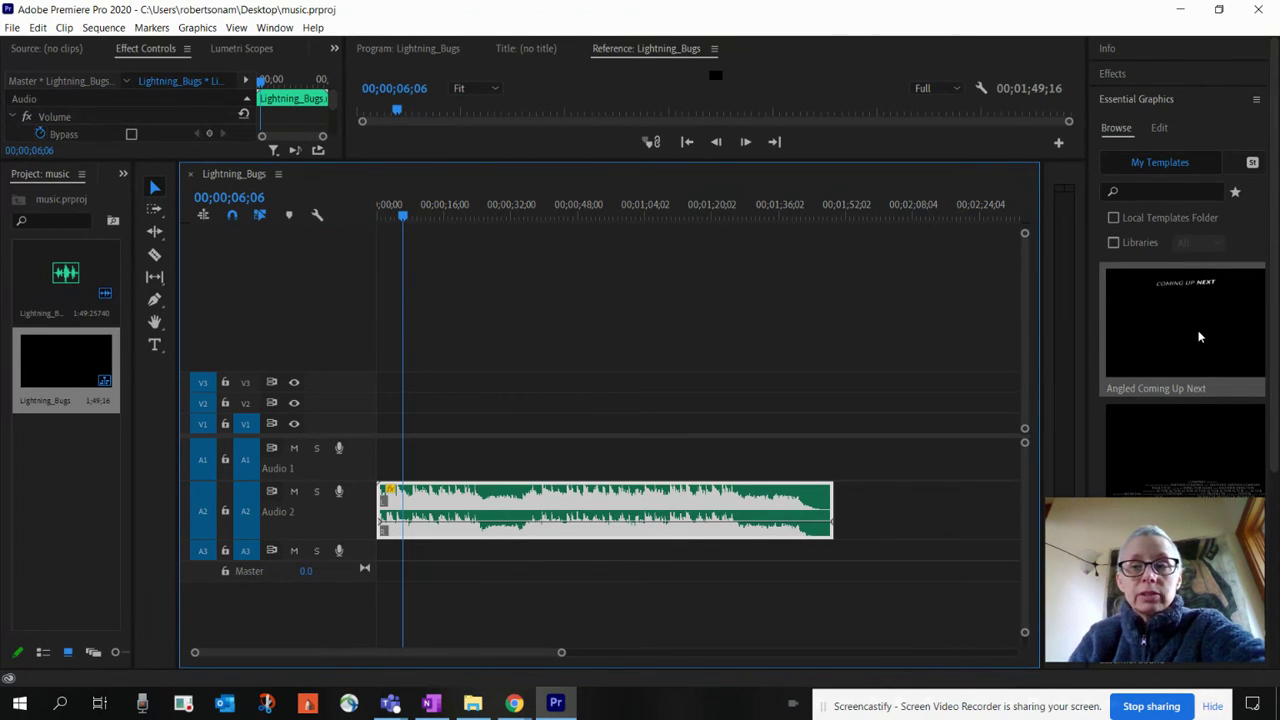
# - Place the Angled Coming Up Next template on V1 at the music's start and end, and enlarge the V1 track
pyautogui.moveTo(1200, 337); pyautogui.dragTo(386, 426)
pyautogui.moveTo(1212, 335); pyautogui.dragTo(823, 425)
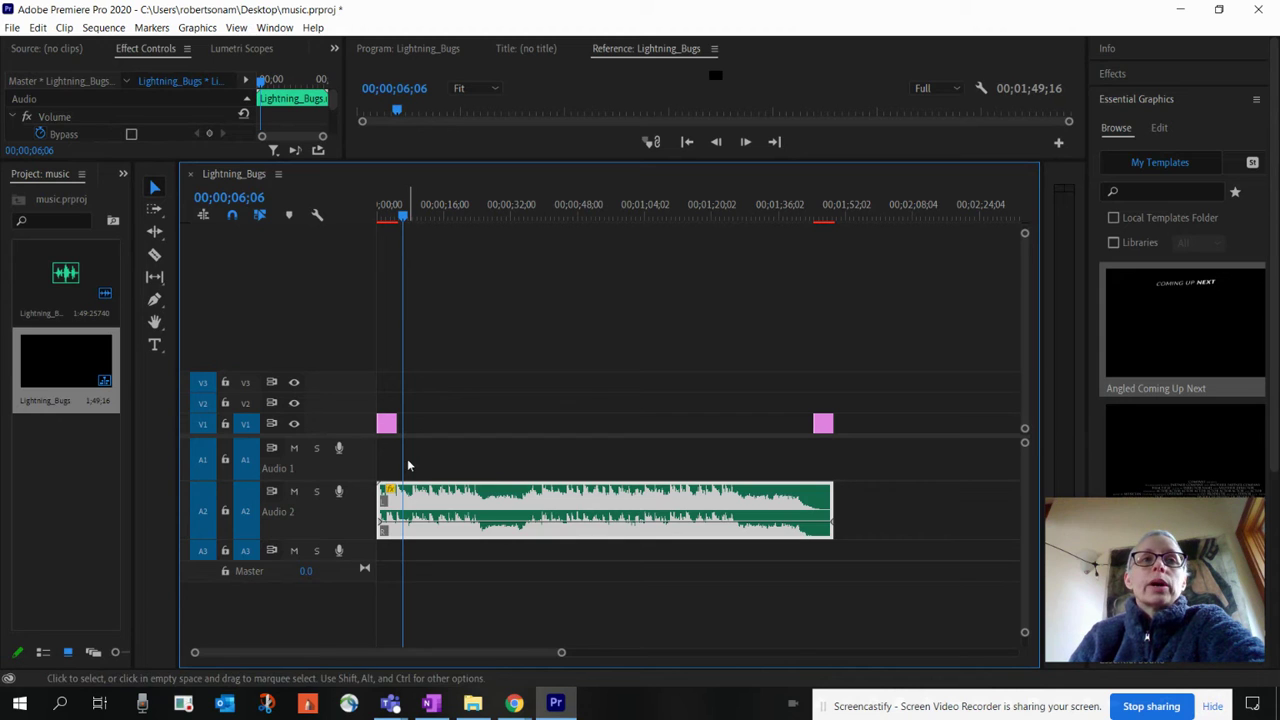
pyautogui.moveTo(357, 414); pyautogui.dragTo(357, 397)
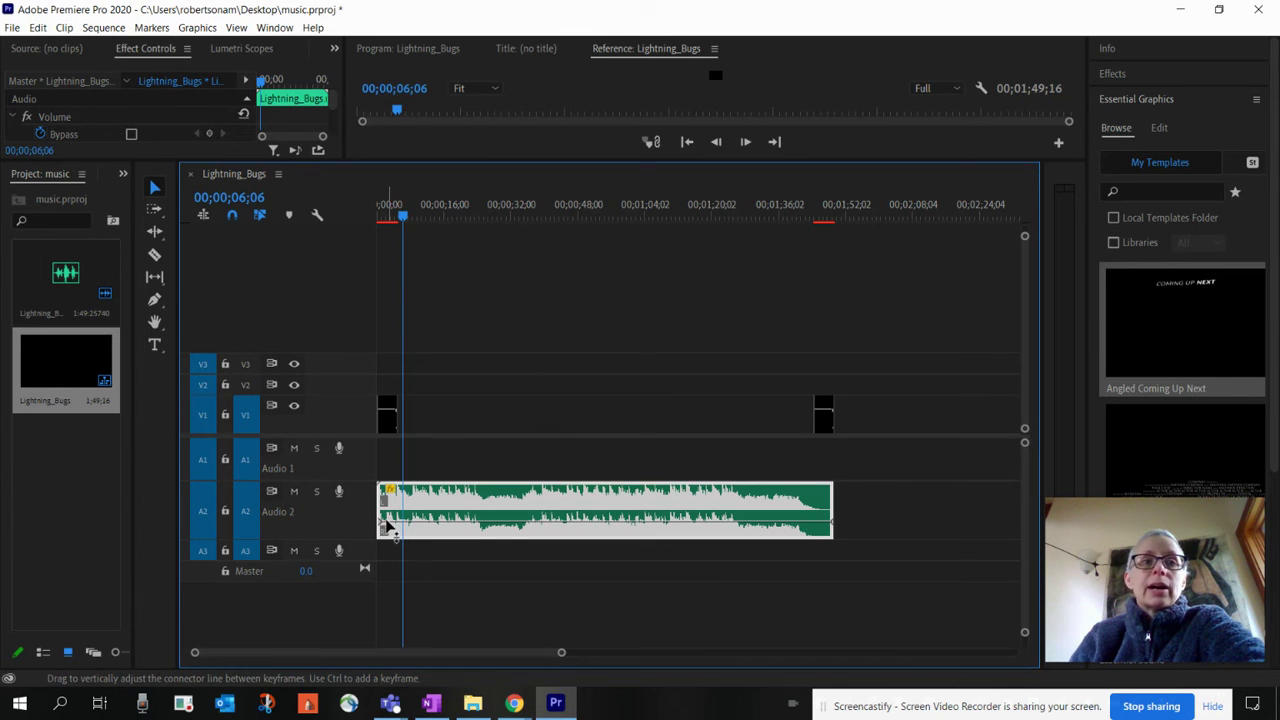
# - Raise the volume line across the music clip and play a short portion to hear the level
pyautogui.moveTo(396, 521); pyautogui.dragTo(400, 510)
pyautogui.press('space')
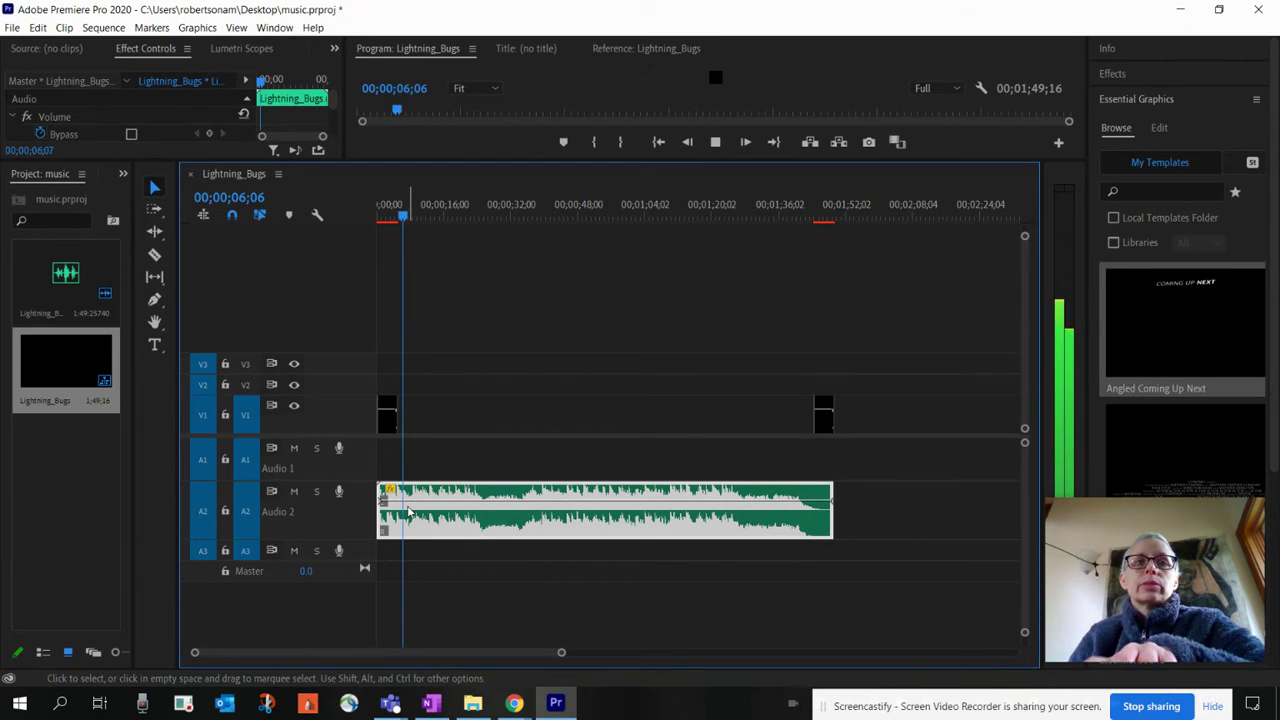
pyautogui.press('space')
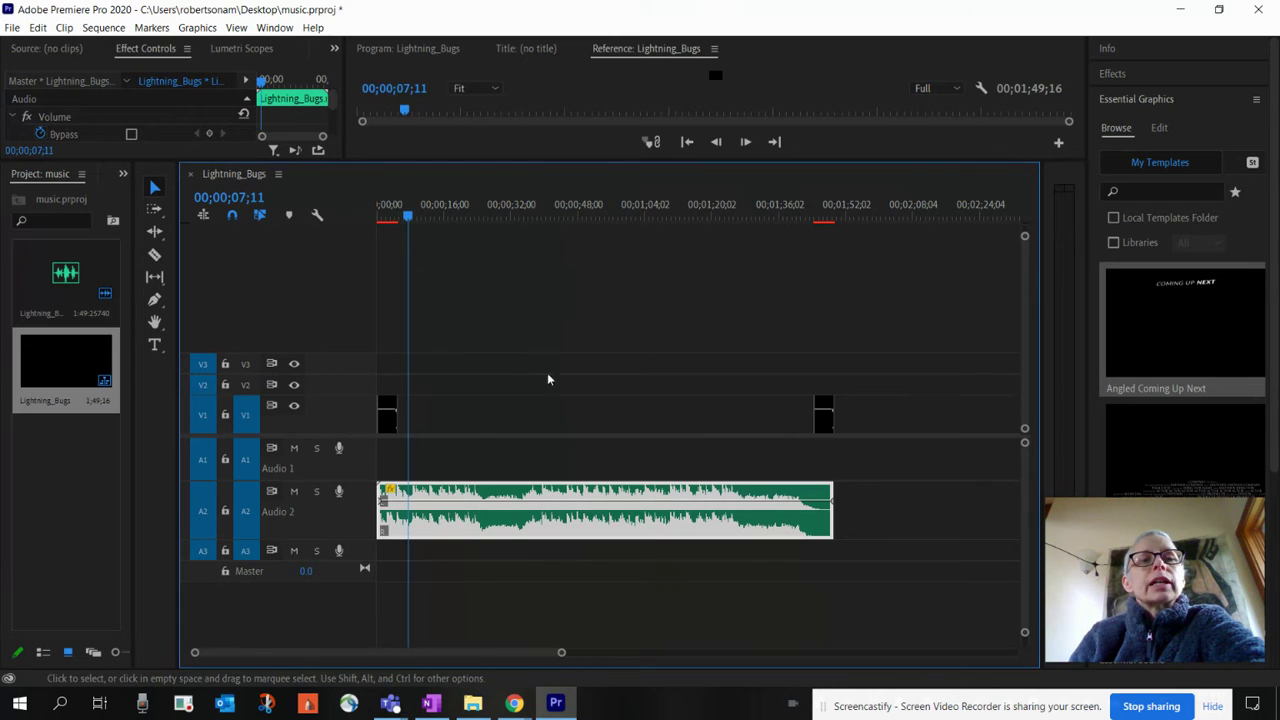
# - Split the music clip on Audio 2 at the end of the opening title with the Razor tool
pyautogui.moveTo(561, 652); pyautogui.dragTo(423, 656)
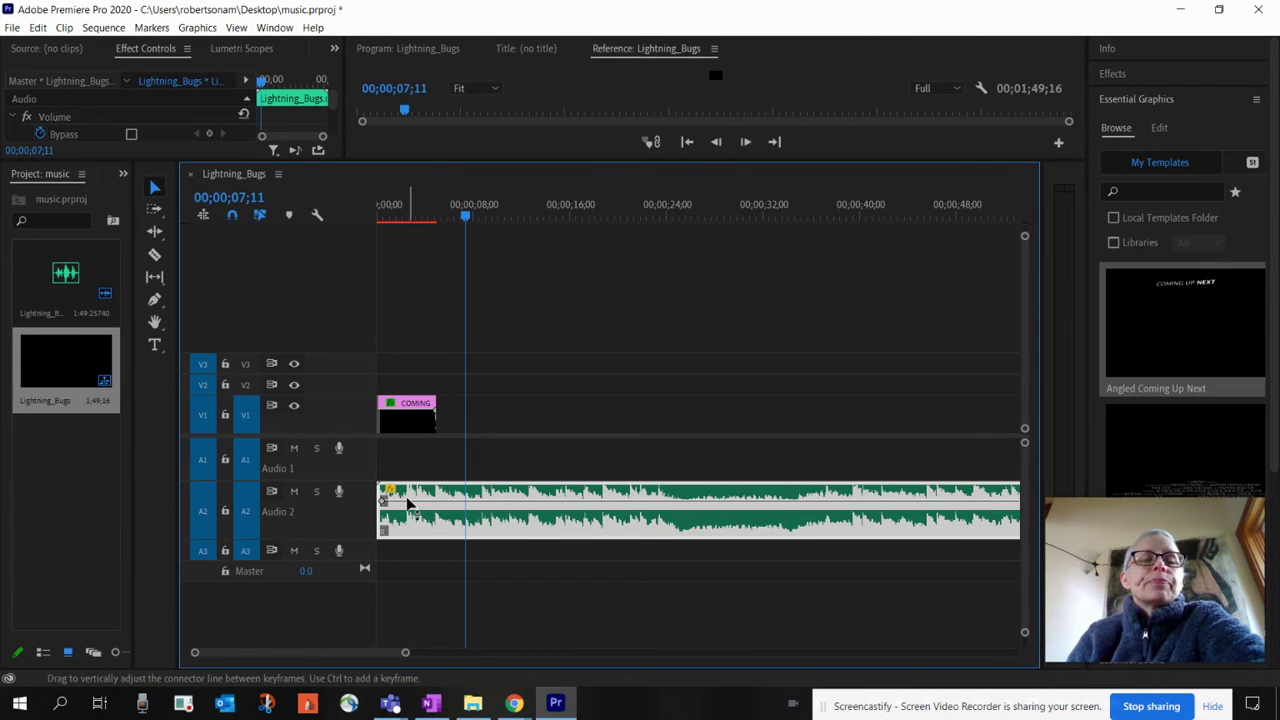
pyautogui.click(154, 254)
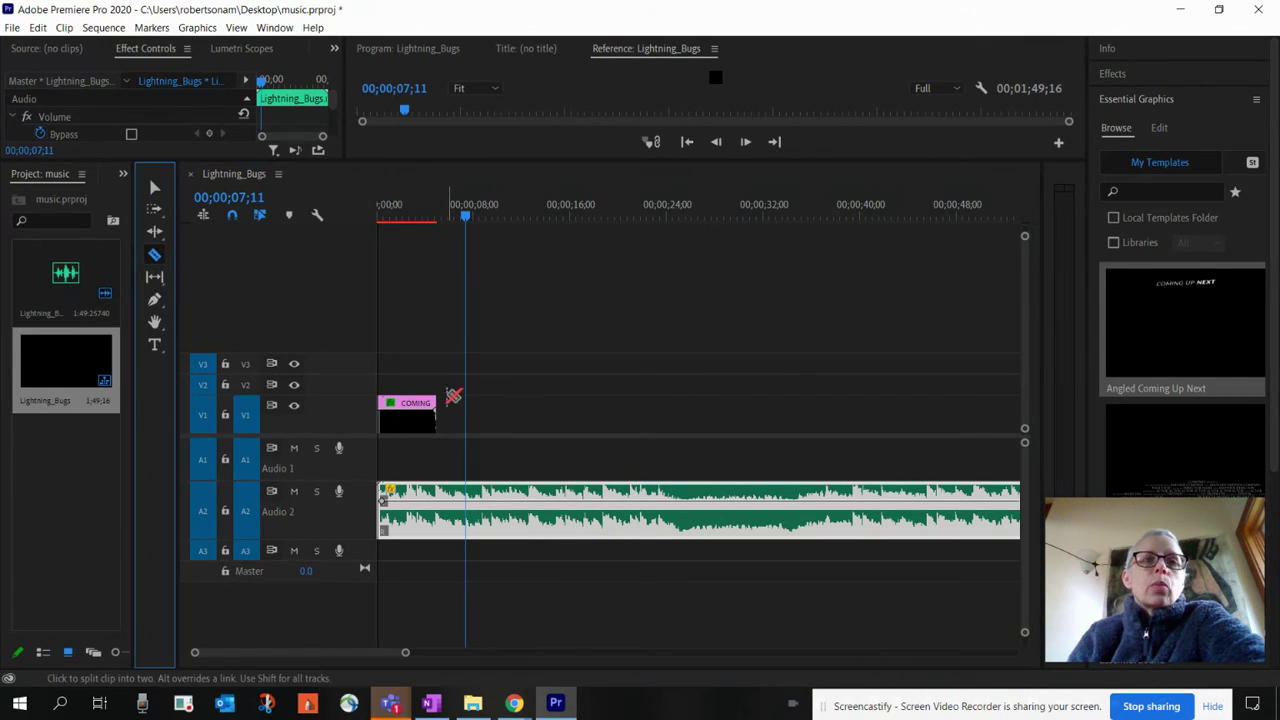
pyautogui.click(443, 493)
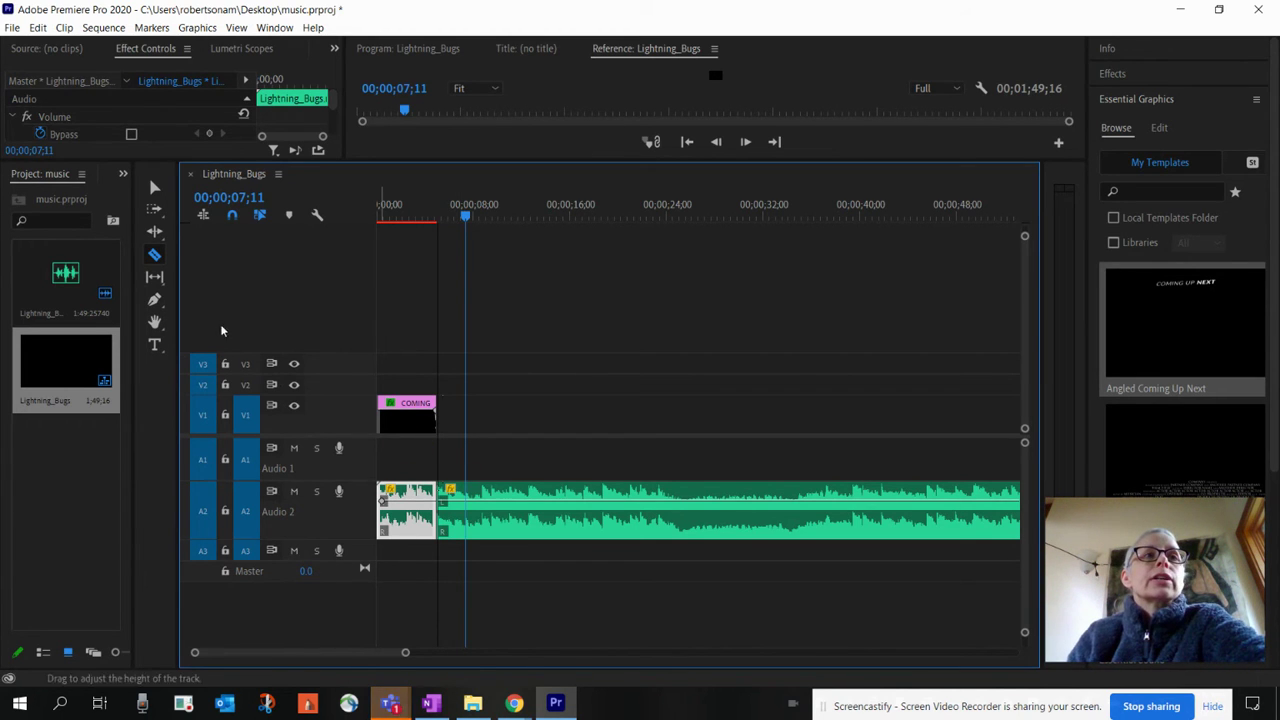
# - Add a volume keyframe at the end of the first music segment, level with its volume line
pyautogui.click(155, 299)
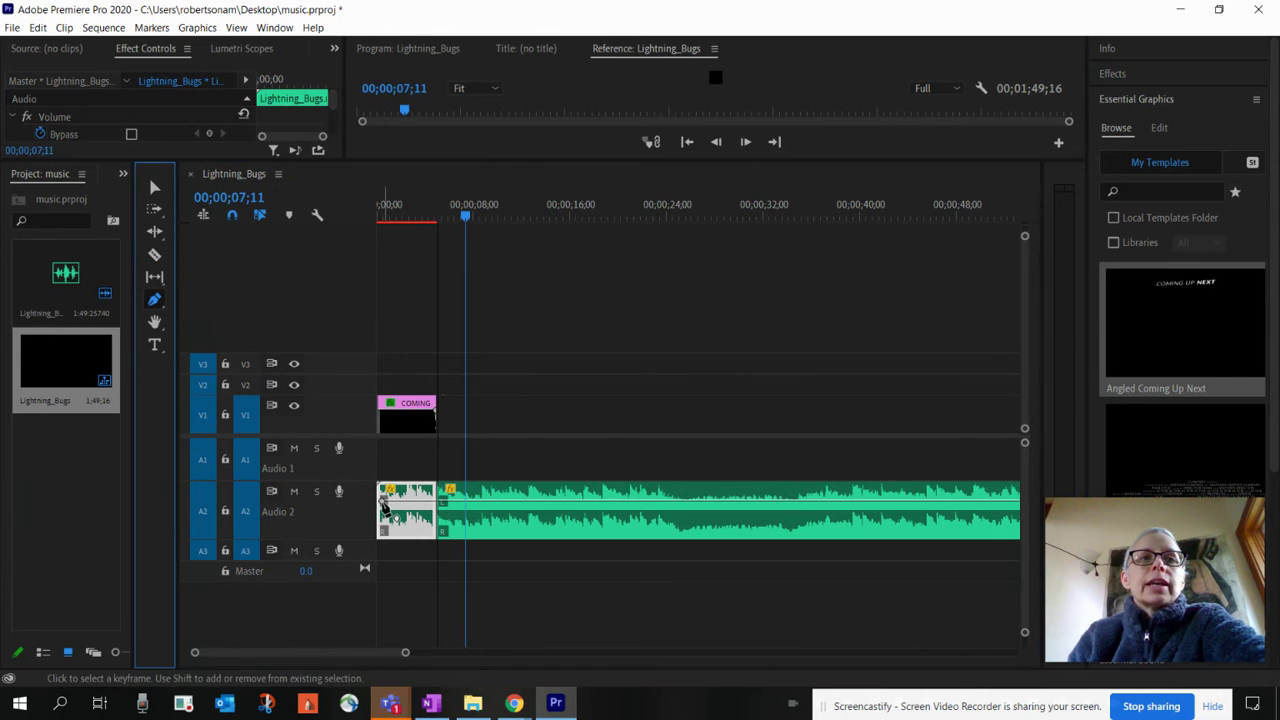
pyautogui.click(435, 501)
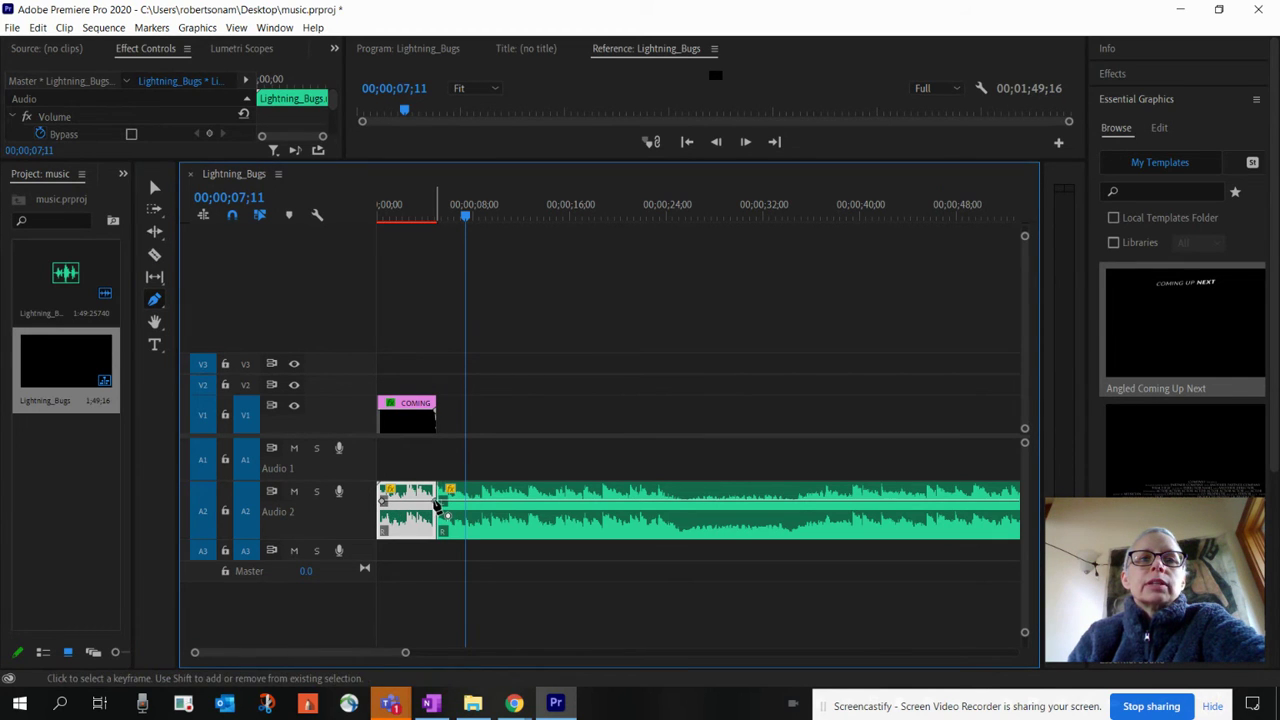
pyautogui.click(155, 188)
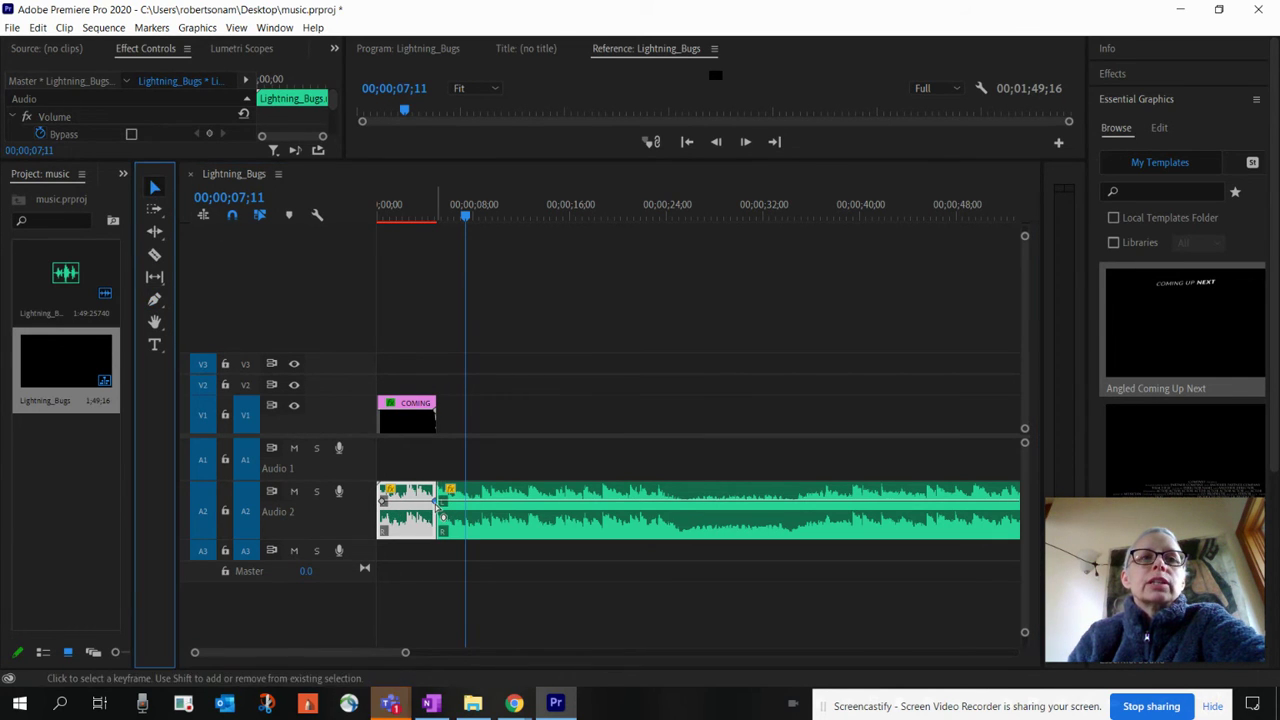
pyautogui.moveTo(436, 501)
pyautogui.mouseDown()
pyautogui.moveTo(437, 489)
pyautogui.moveTo(437, 500)
pyautogui.mouseUp()
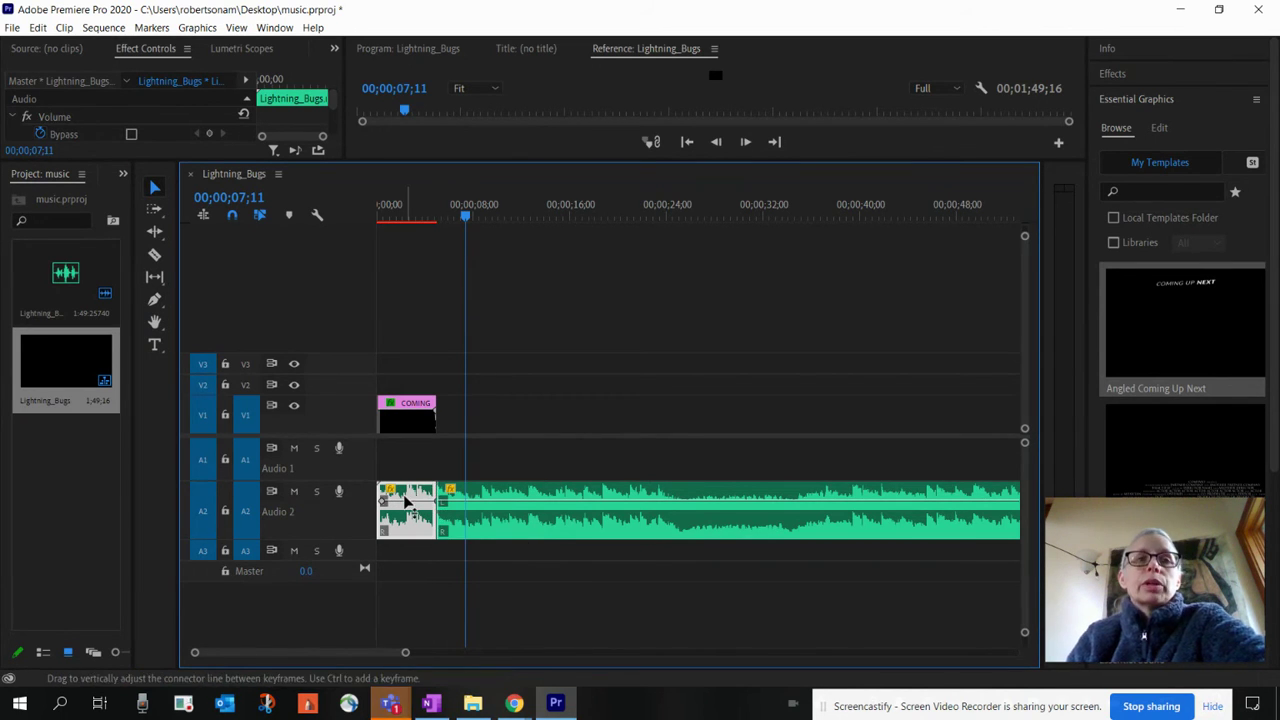
# - Add volume keyframes at the start of the second music segment and about three seconds in, lowering the latter to fade the music down
pyautogui.click(154, 299)
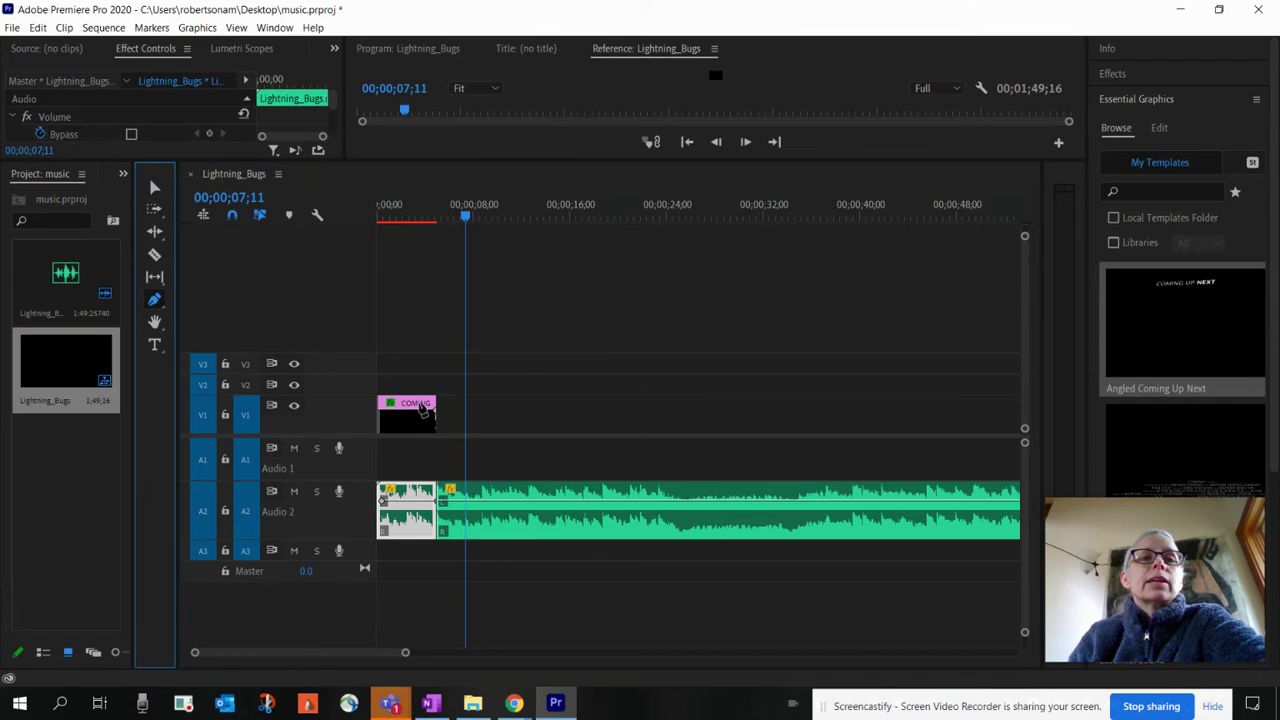
pyautogui.click(443, 508)
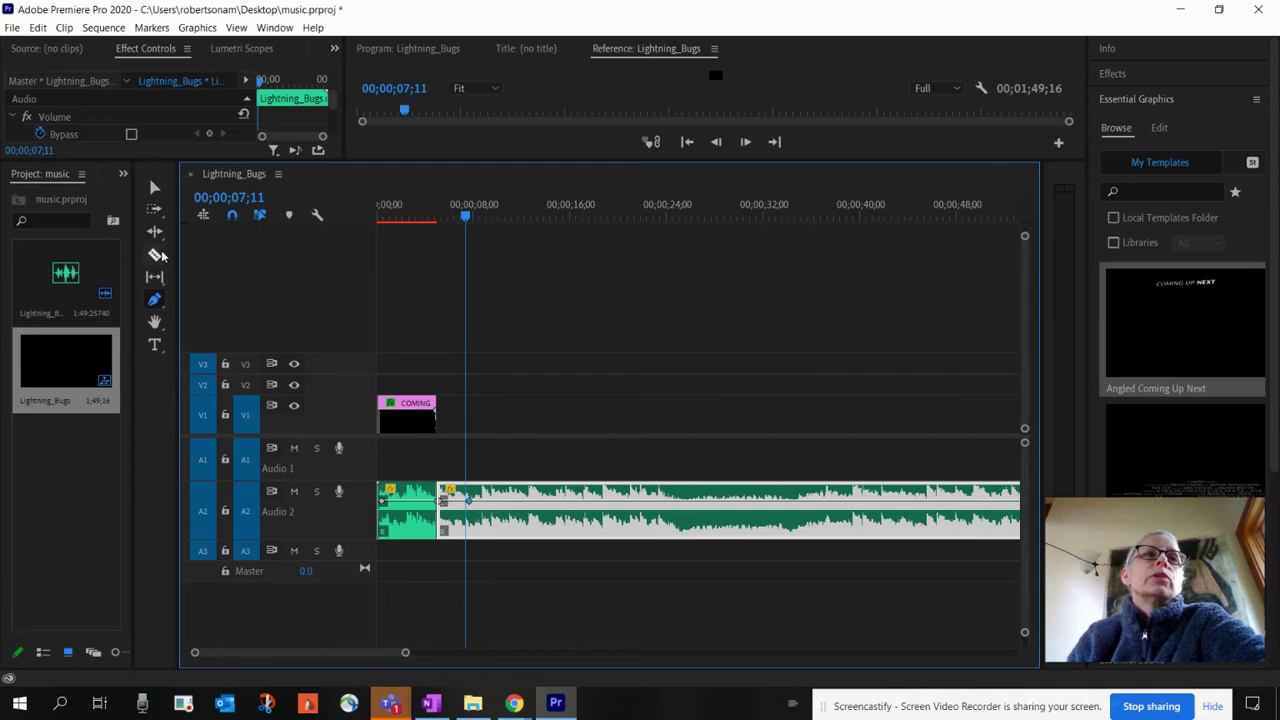
pyautogui.click(154, 187)
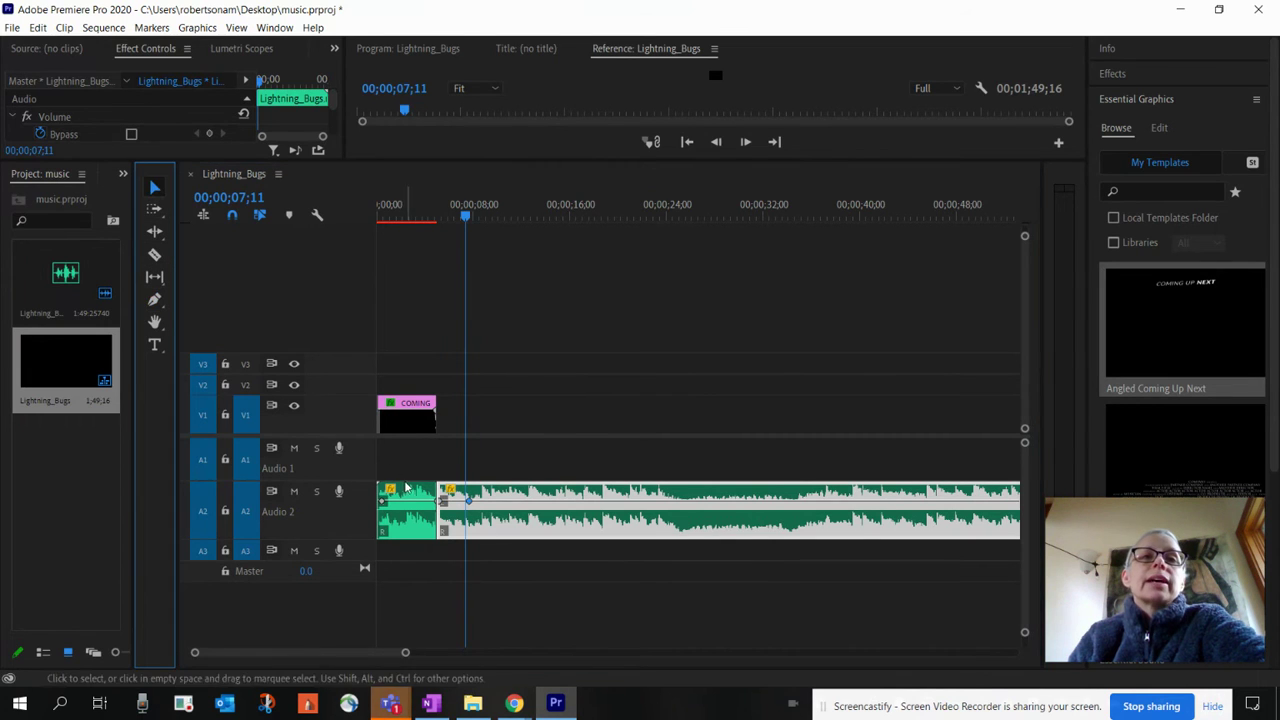
pyautogui.moveTo(470, 505); pyautogui.dragTo(479, 528)
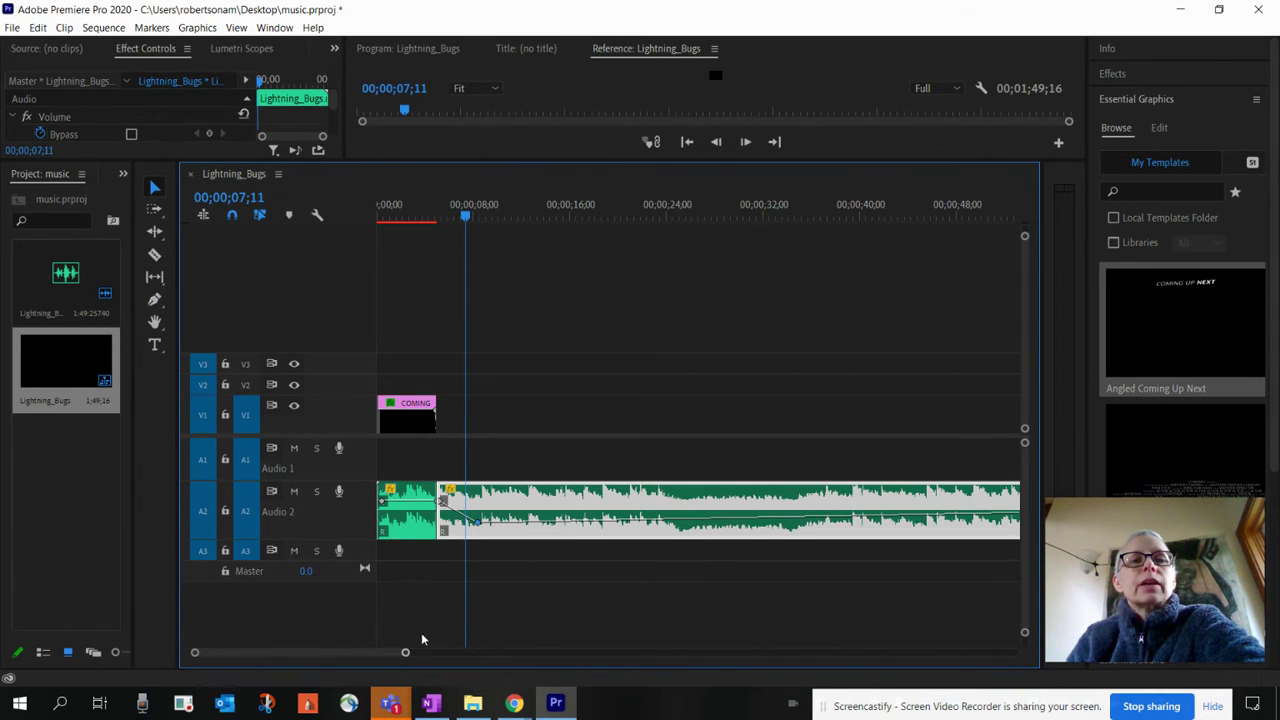
pyautogui.moveTo(478, 522); pyautogui.dragTo(478, 533)
# - Split the long music segment on Audio 2 at about 30 seconds with the Razor tool
pyautogui.moveTo(406, 656); pyautogui.dragTo(542, 650)
pyautogui.click(154, 254)
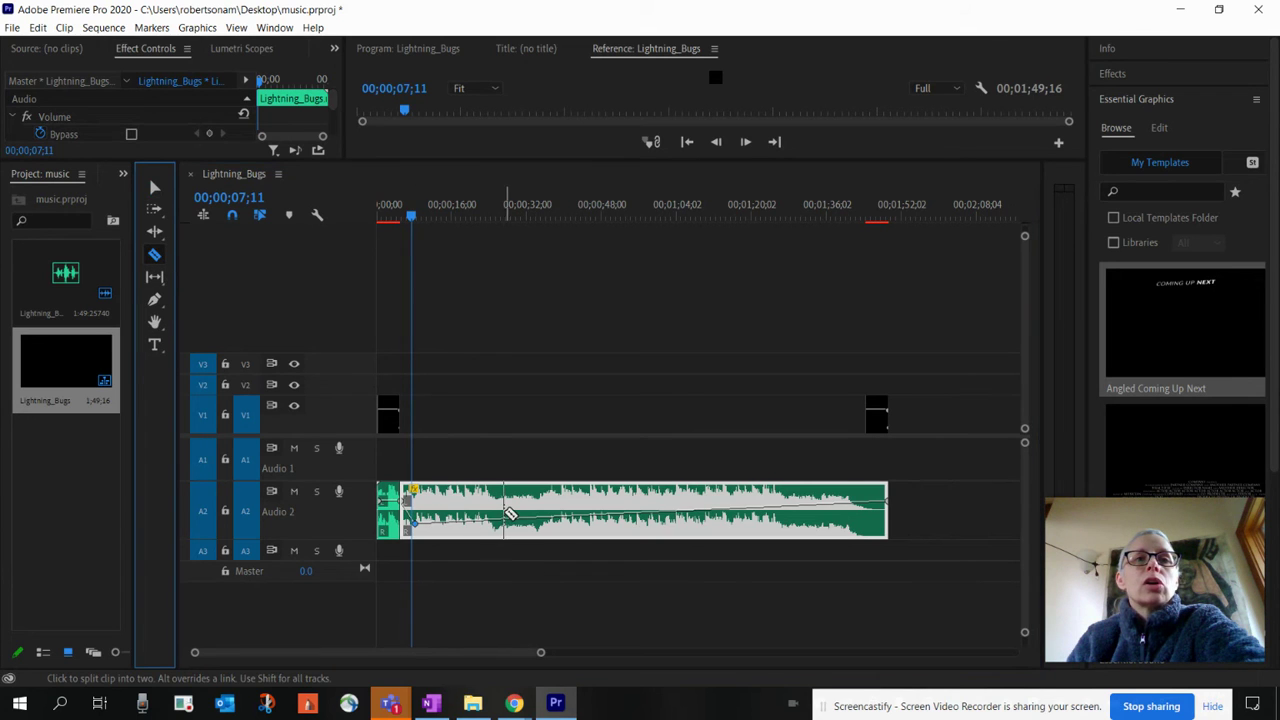
pyautogui.click(515, 518)
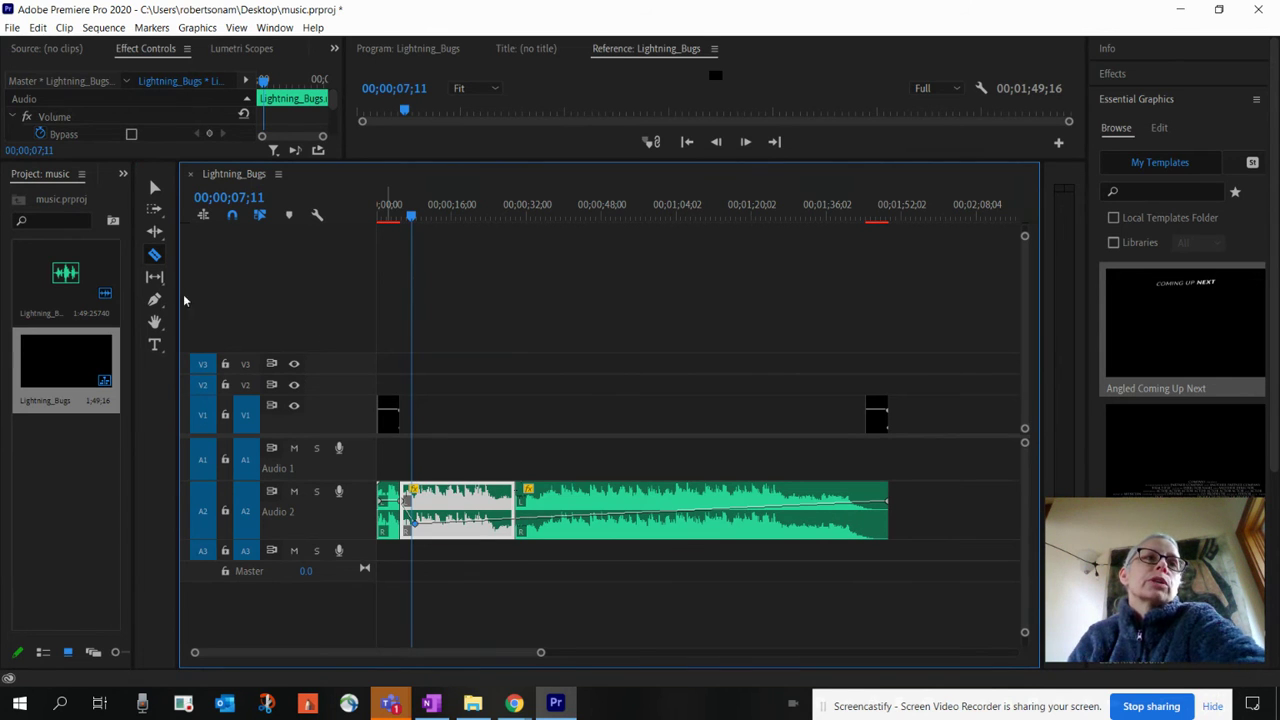
# - Add lowered volume keyframes on both sides of the cut at about 30 seconds to keep the music quiet there
pyautogui.click(155, 300)
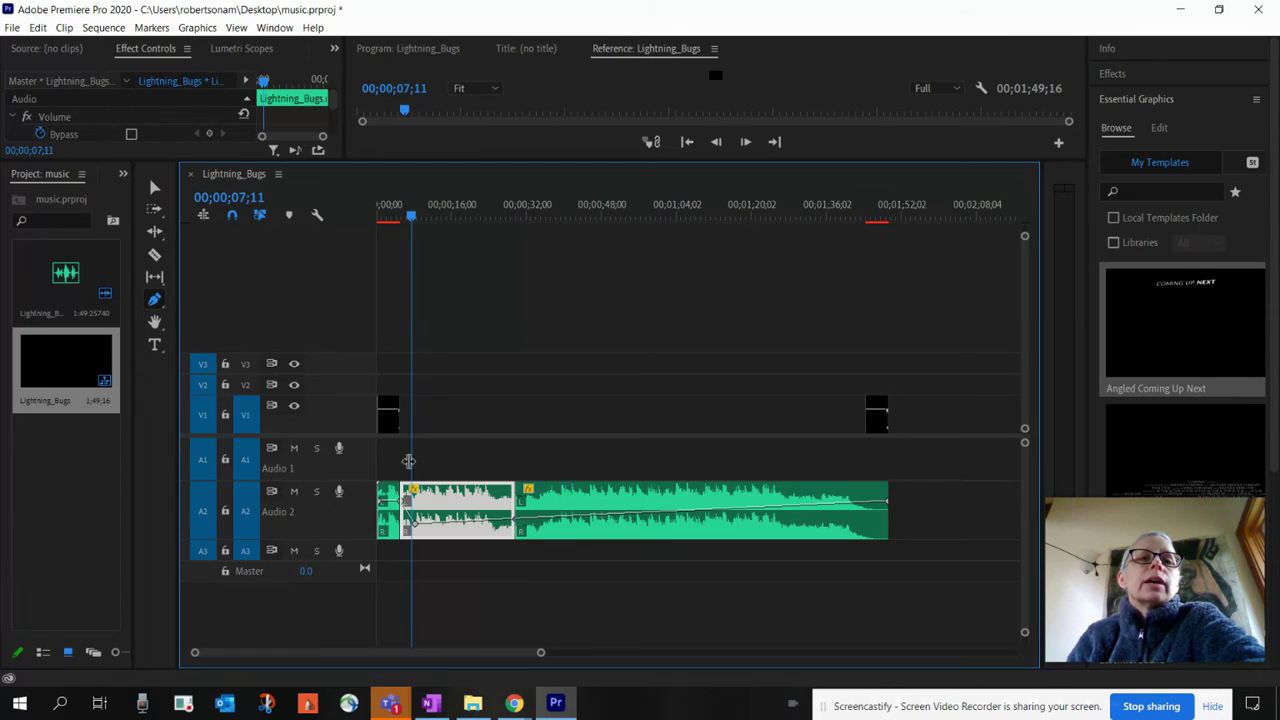
pyautogui.moveTo(515, 525); pyautogui.dragTo(515, 537)
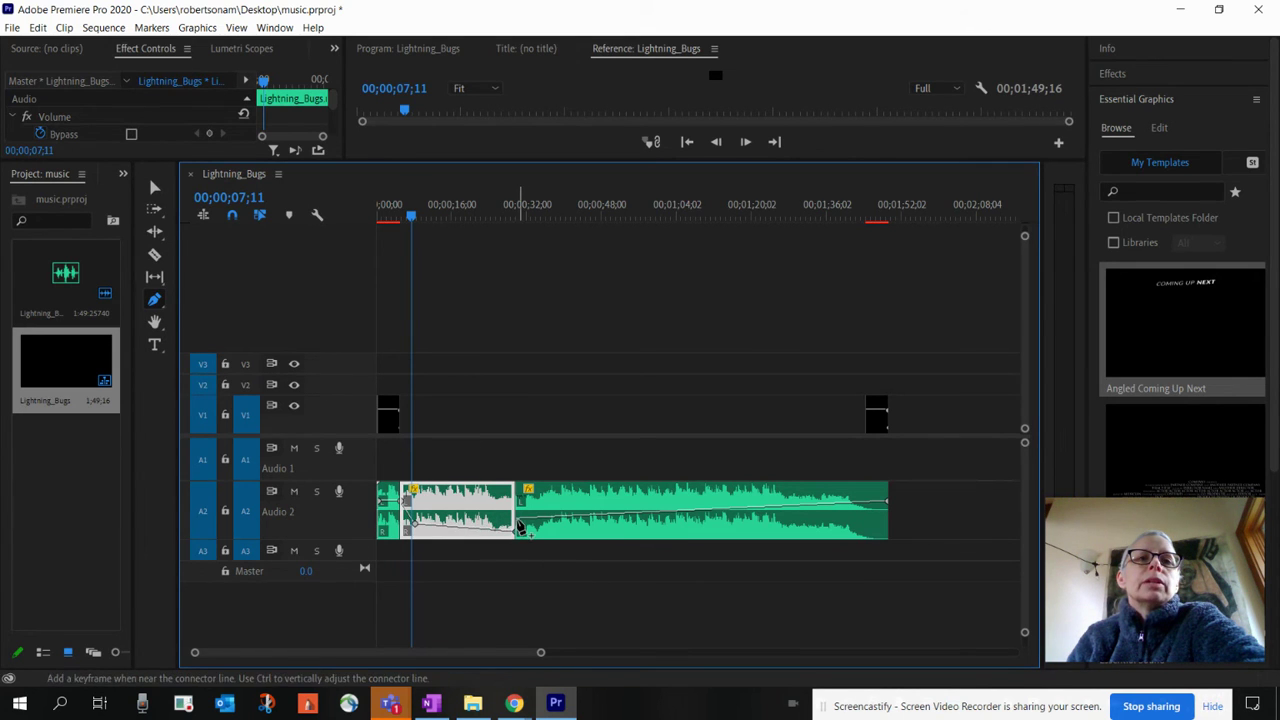
pyautogui.click(520, 527)
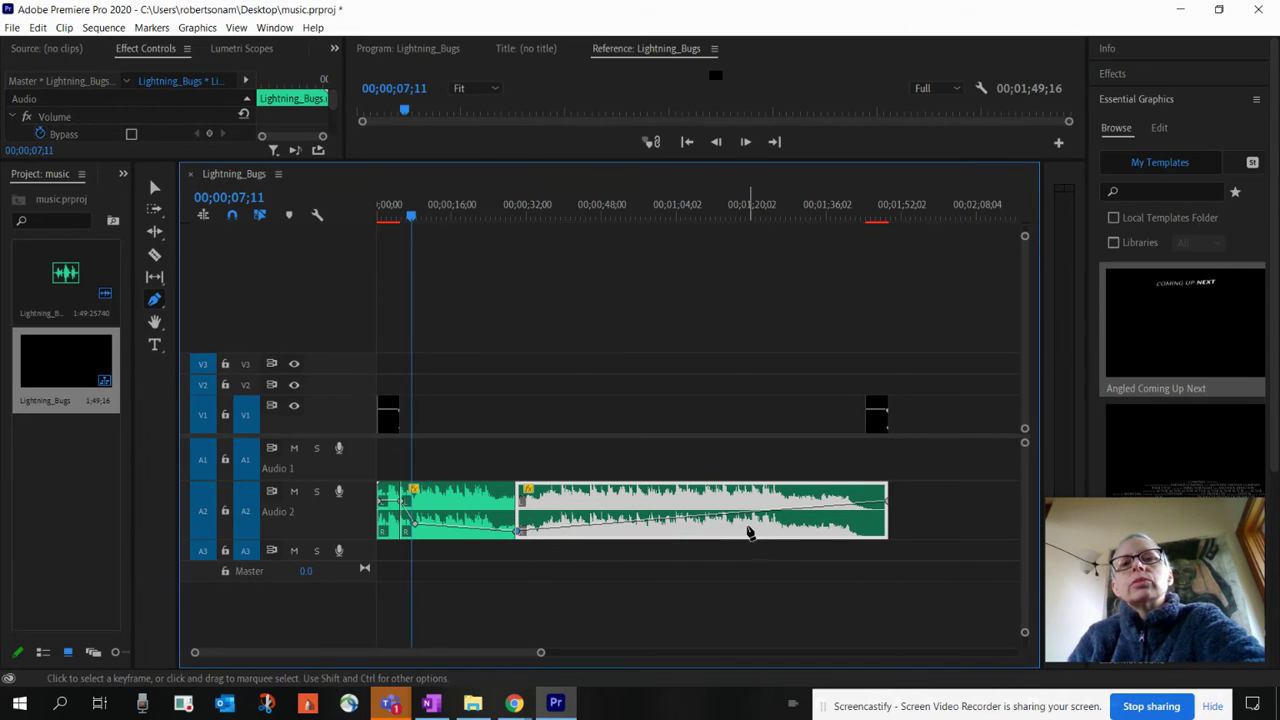
# - Shape the music's ending with a low volume keyframe just before the closing title, a raised one mid-title and about -13.5 dB at the end
pyautogui.moveTo(522, 657); pyautogui.dragTo(556, 654)
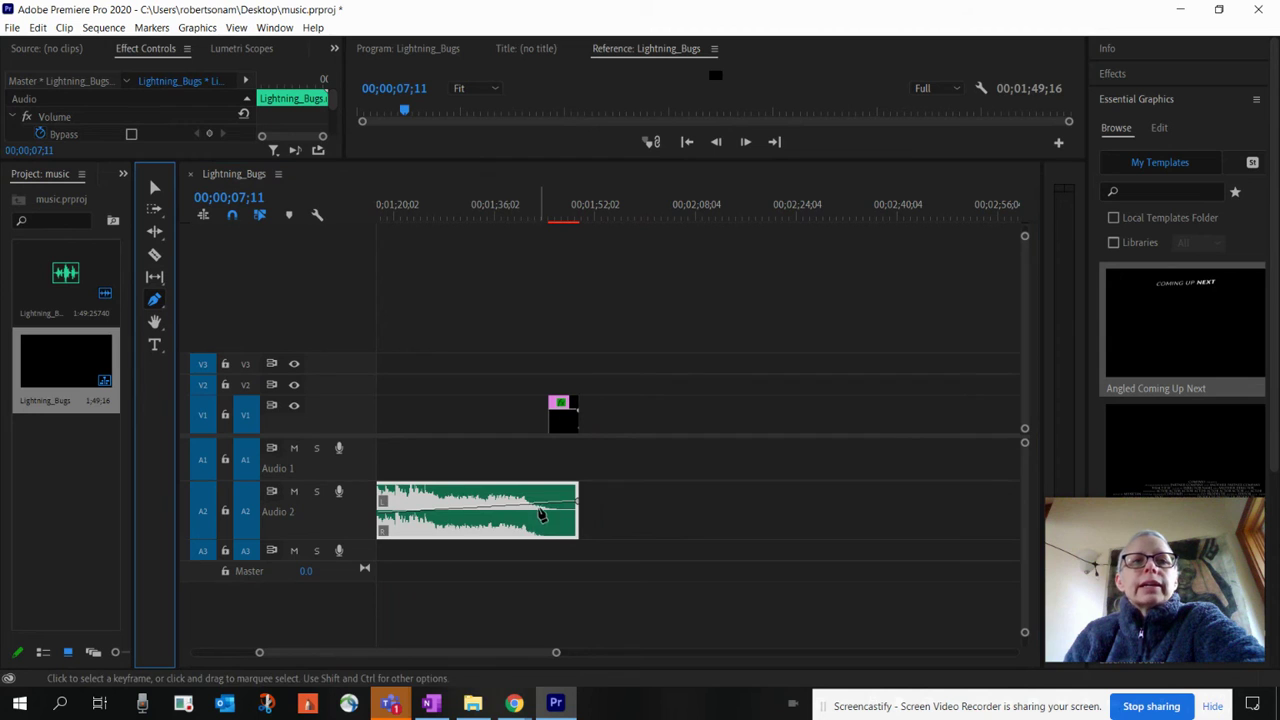
pyautogui.moveTo(548, 508); pyautogui.dragTo(546, 524)
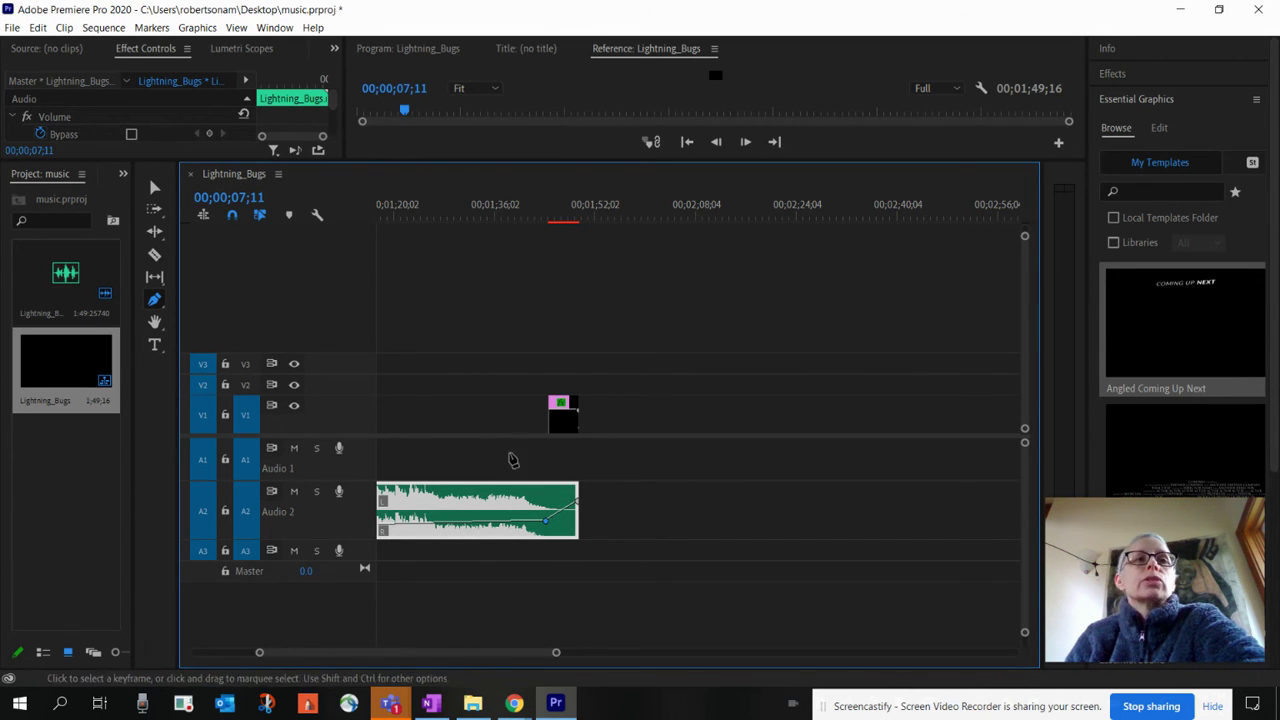
pyautogui.moveTo(565, 513)
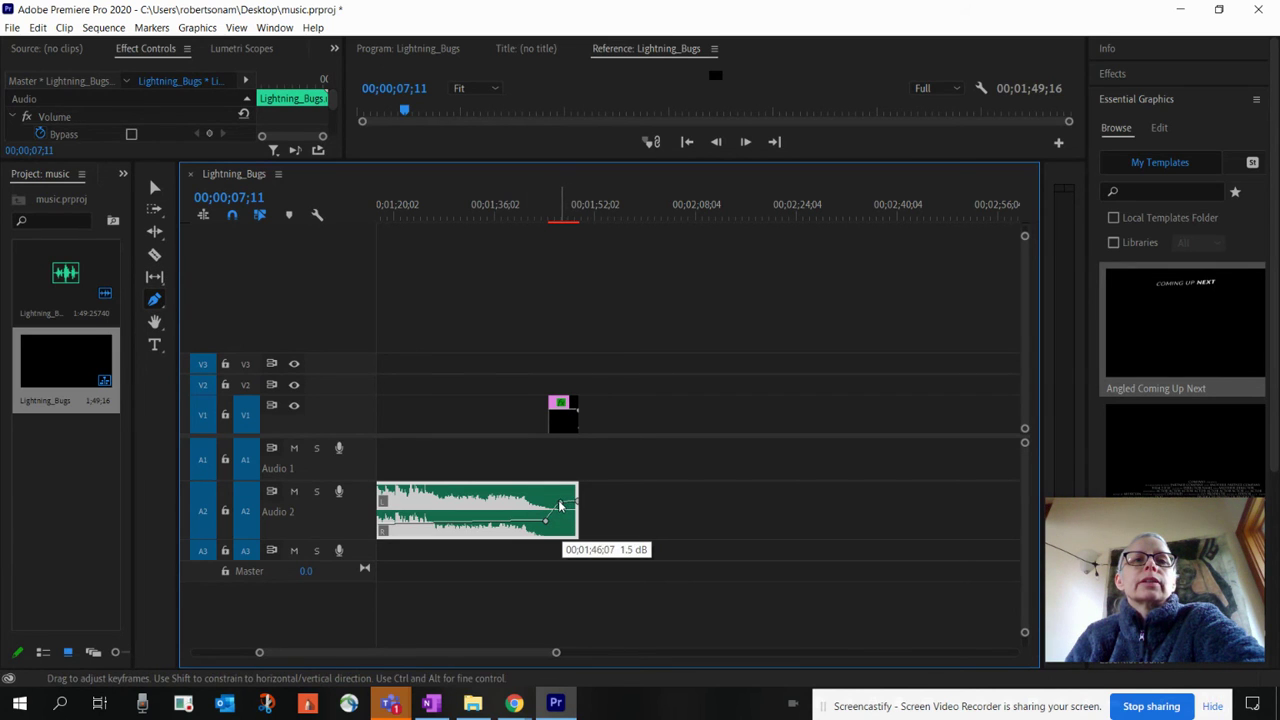
pyautogui.moveTo(562, 497); pyautogui.dragTo(563, 495)
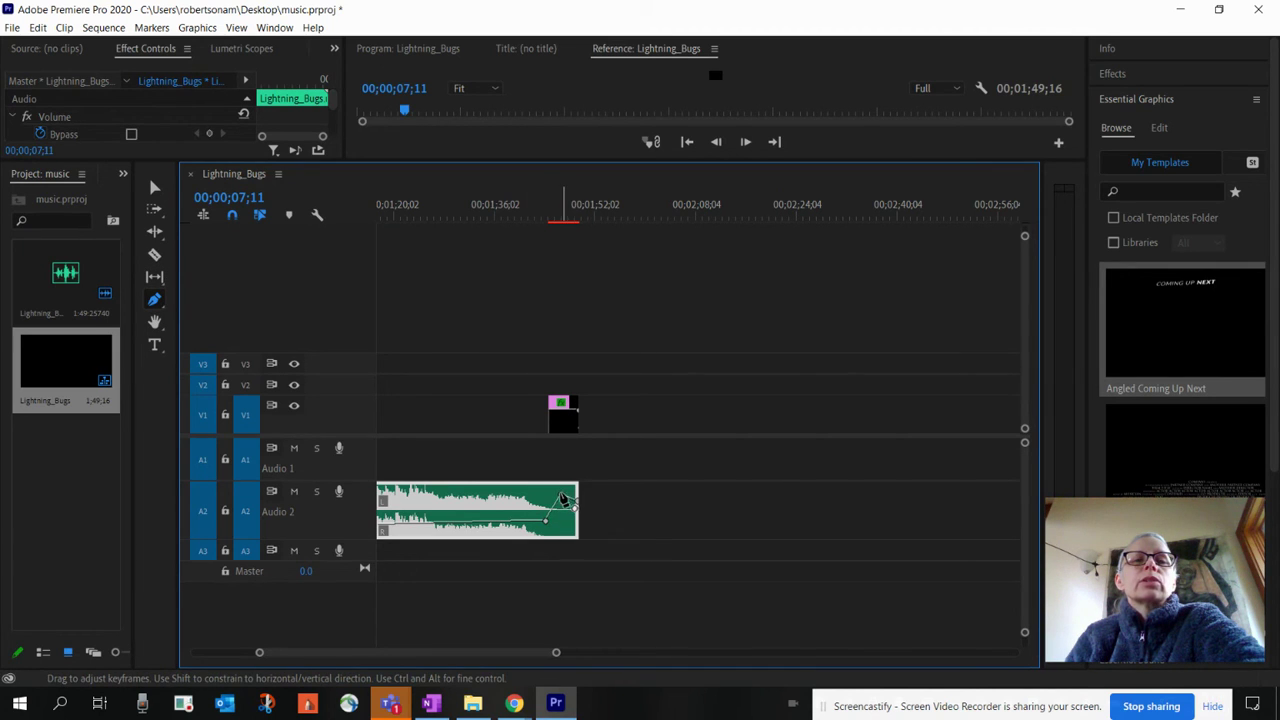
pyautogui.moveTo(578, 520)
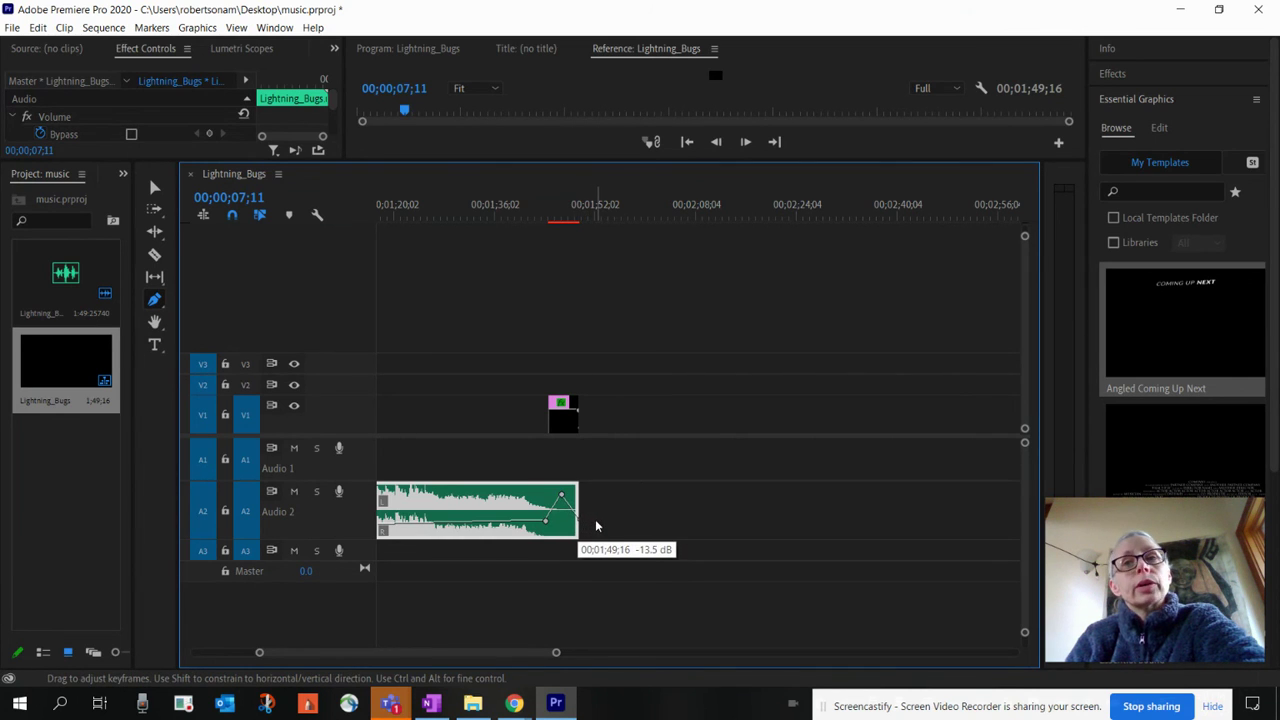
pyautogui.moveTo(597, 526); pyautogui.dragTo(598, 525)
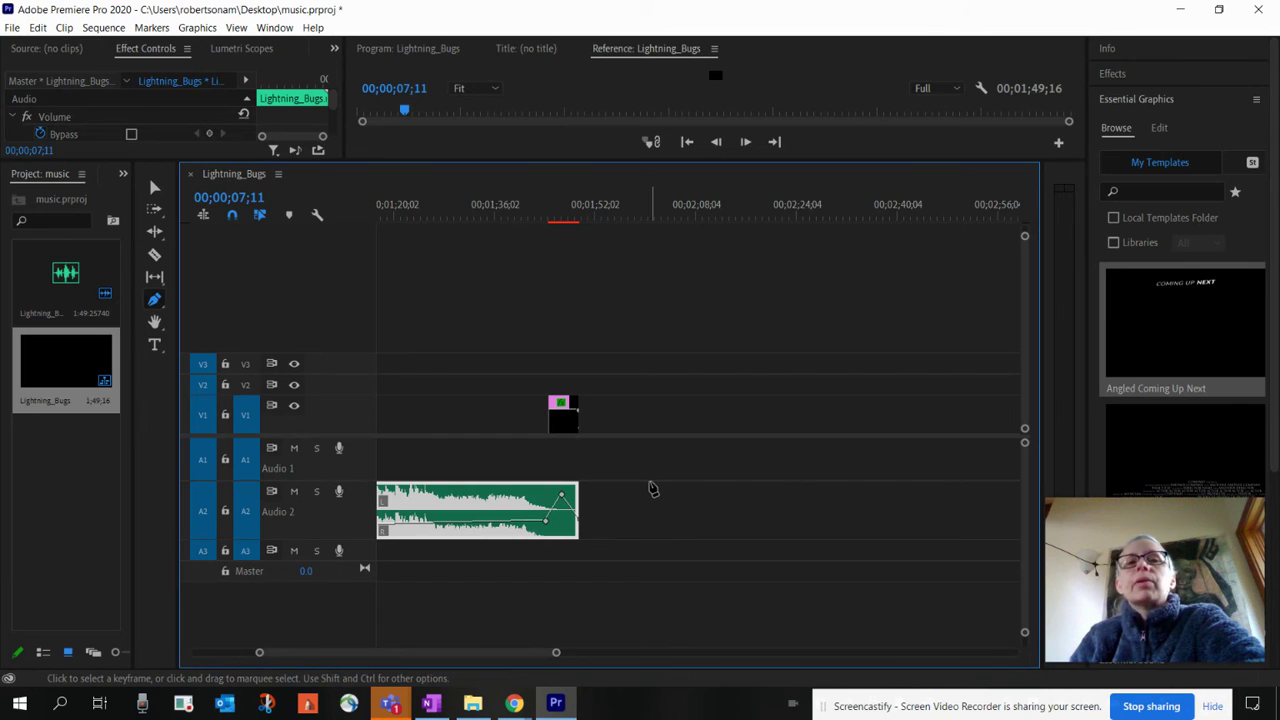
pyautogui.moveTo(546, 521); pyautogui.dragTo(538, 518)
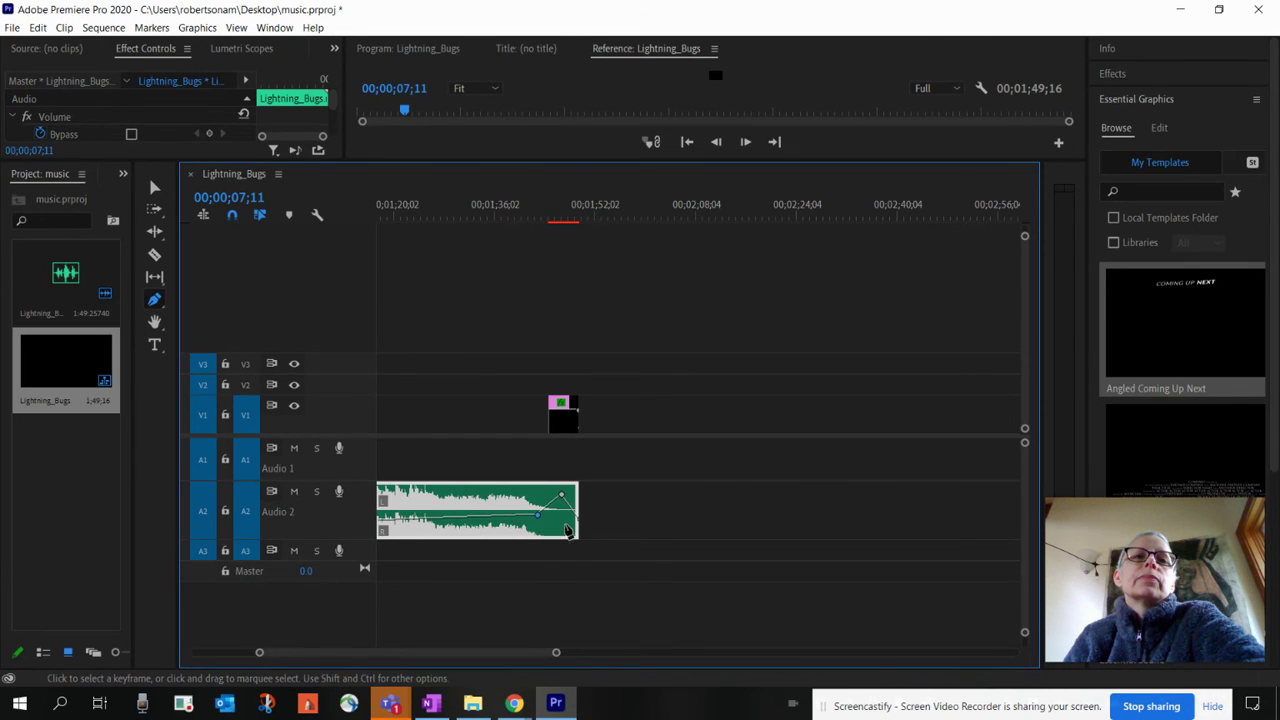
# - Play back the ending from about 00;01;40;28 to check the volume rise under the closing title
pyautogui.click(524, 216)
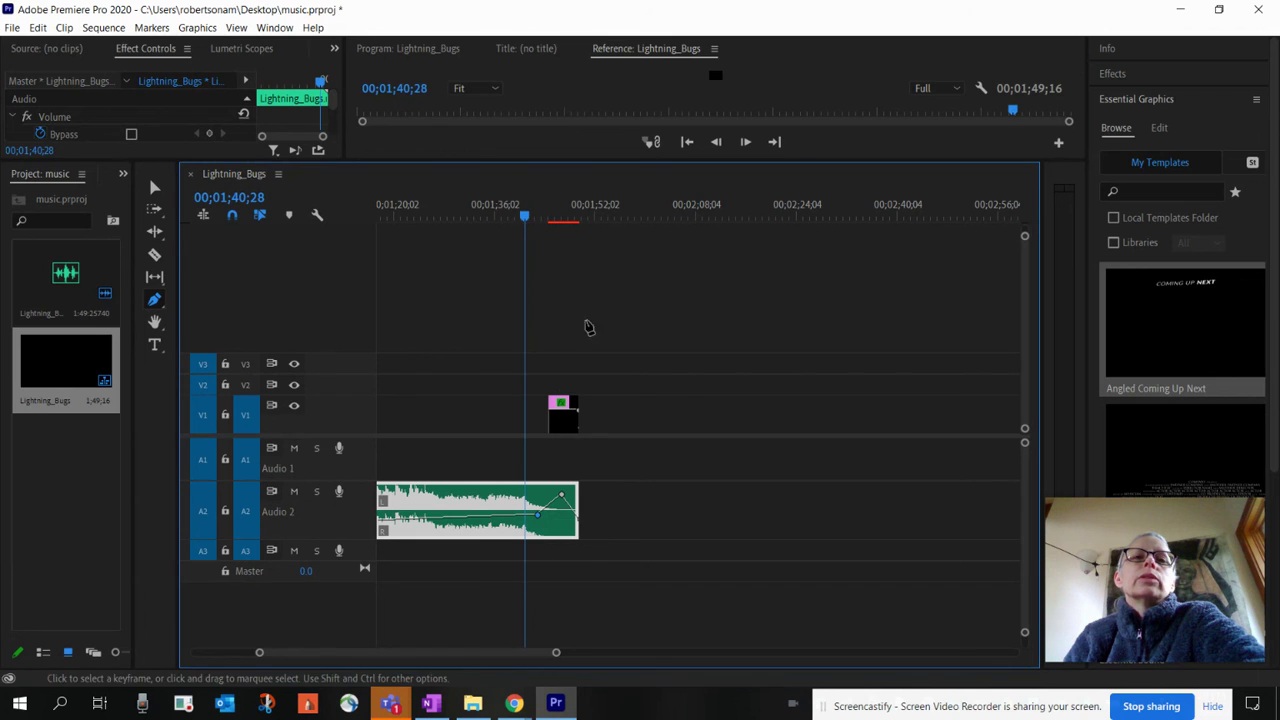
pyautogui.press('space')
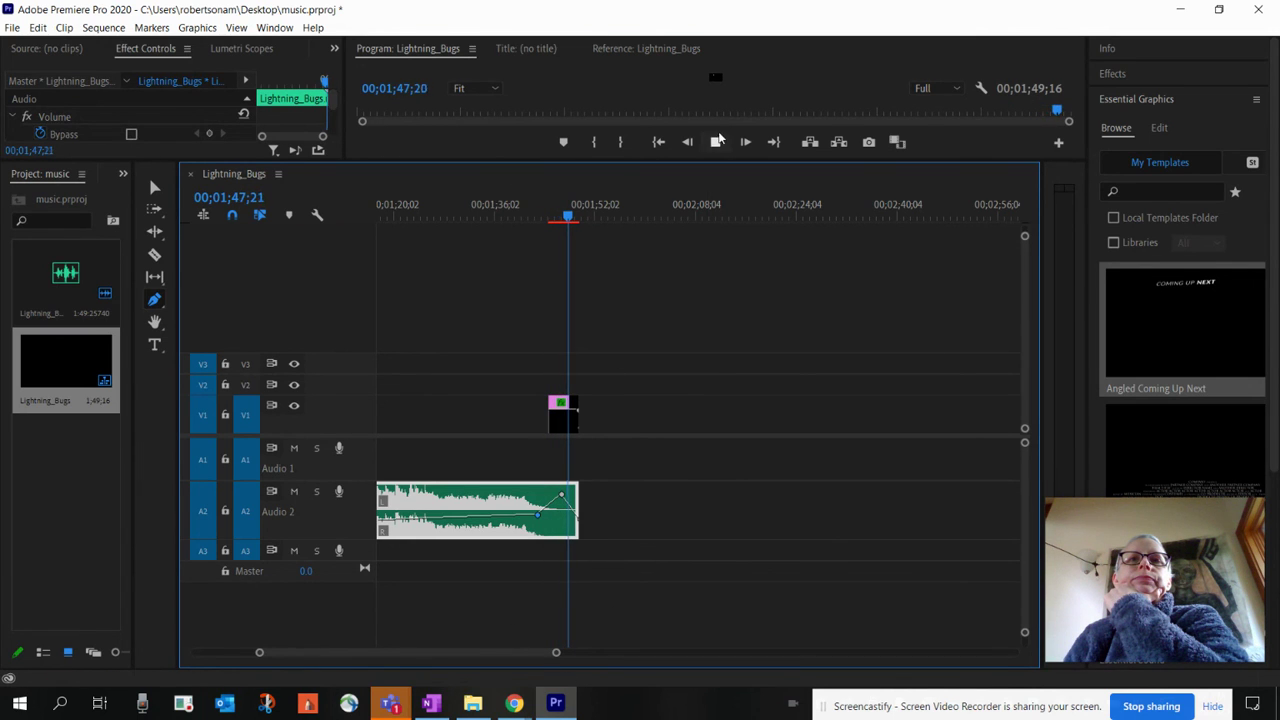
pyautogui.click(646, 48)
# - Move the closing title about five seconds earlier and shift the three ending volume keyframes to match, lowering the last one at the title's end
pyautogui.moveTo(536, 516); pyautogui.dragTo(482, 518)
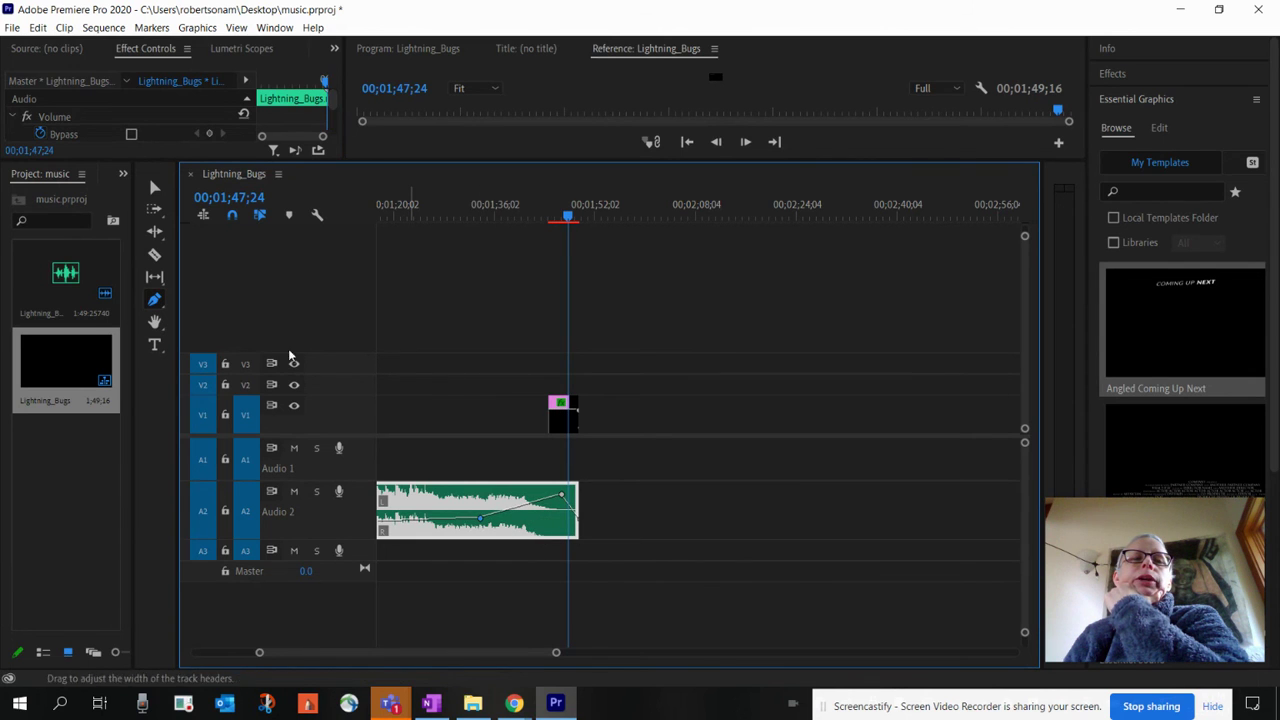
pyautogui.click(155, 187)
pyautogui.moveTo(563, 420); pyautogui.dragTo(530, 430)
pyautogui.moveTo(561, 495); pyautogui.dragTo(521, 491)
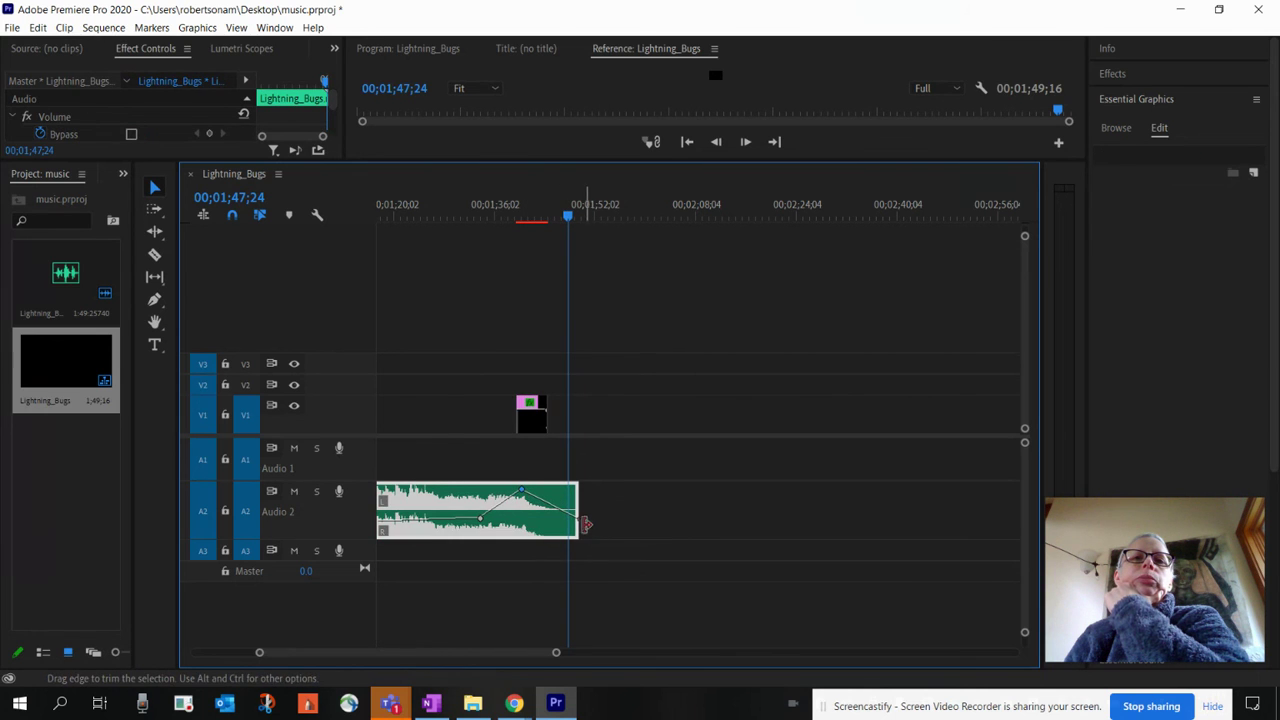
pyautogui.moveTo(578, 524); pyautogui.dragTo(547, 547)
# - Play back the ending from before the volume rise through the closing title, and review the whole music track in the timeline
pyautogui.click(469, 245)
pyautogui.press('space')
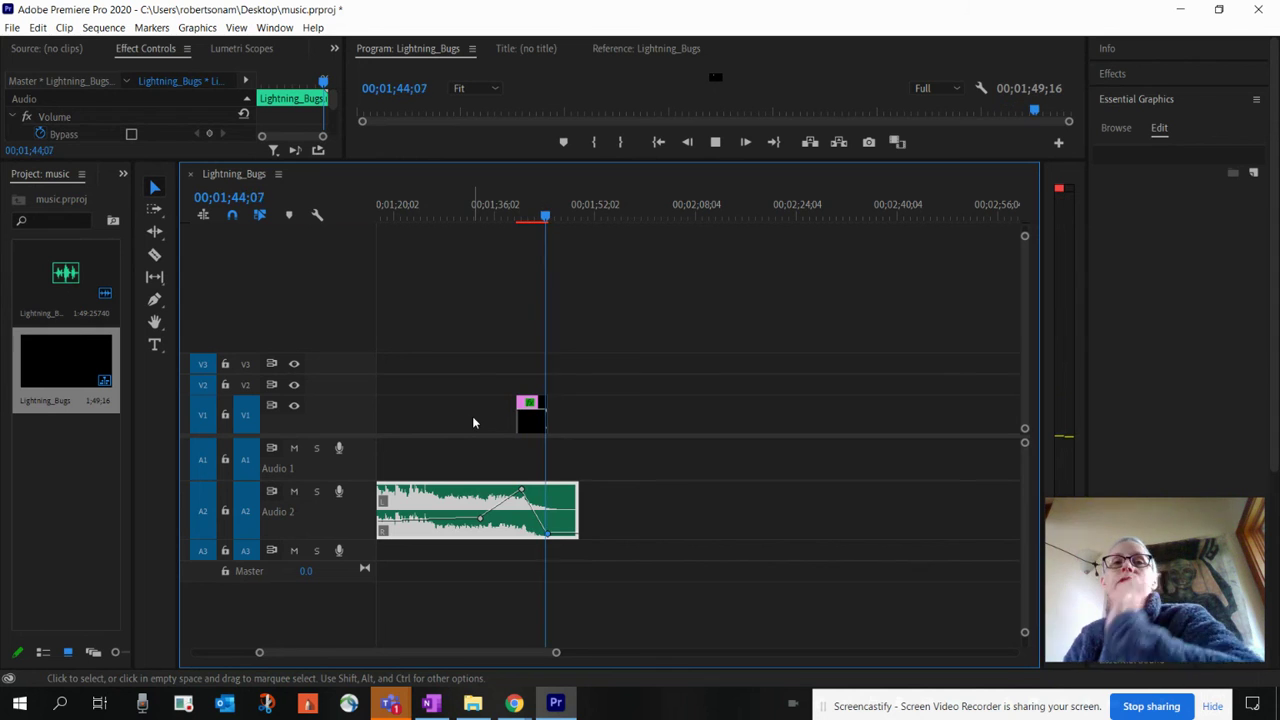
pyautogui.click(715, 143)
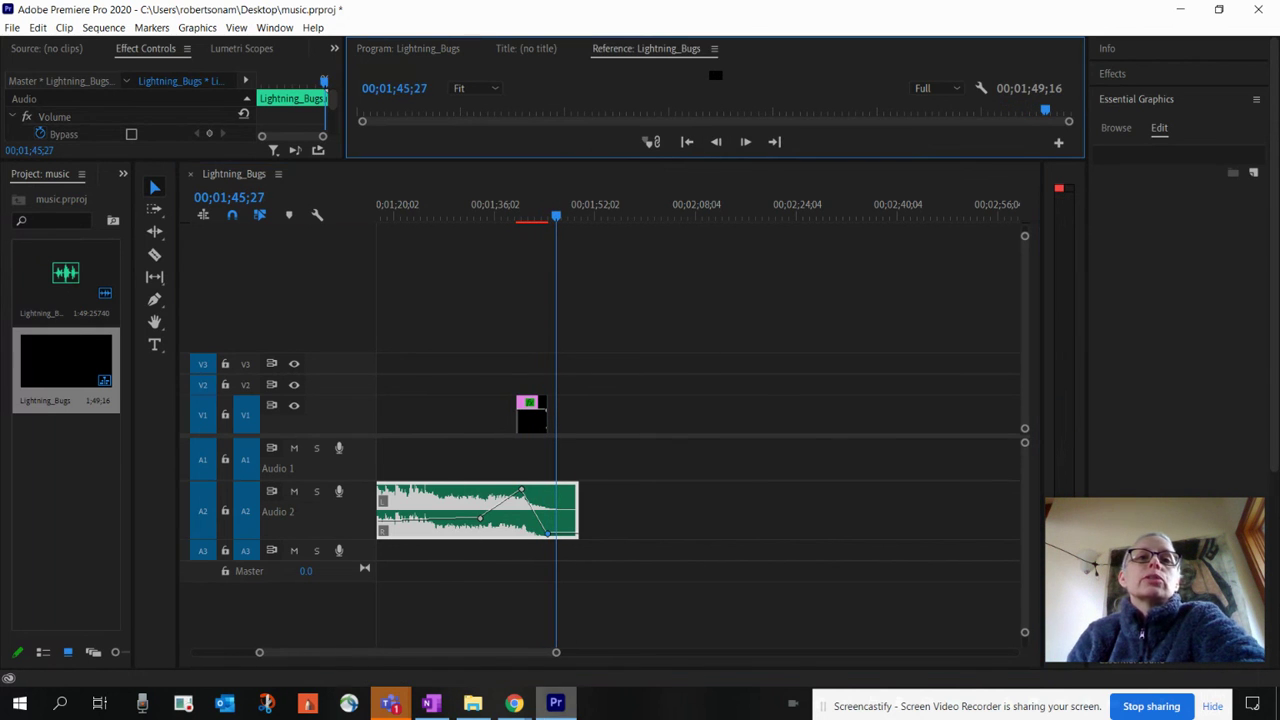
pyautogui.moveTo(260, 655); pyautogui.dragTo(192, 662)
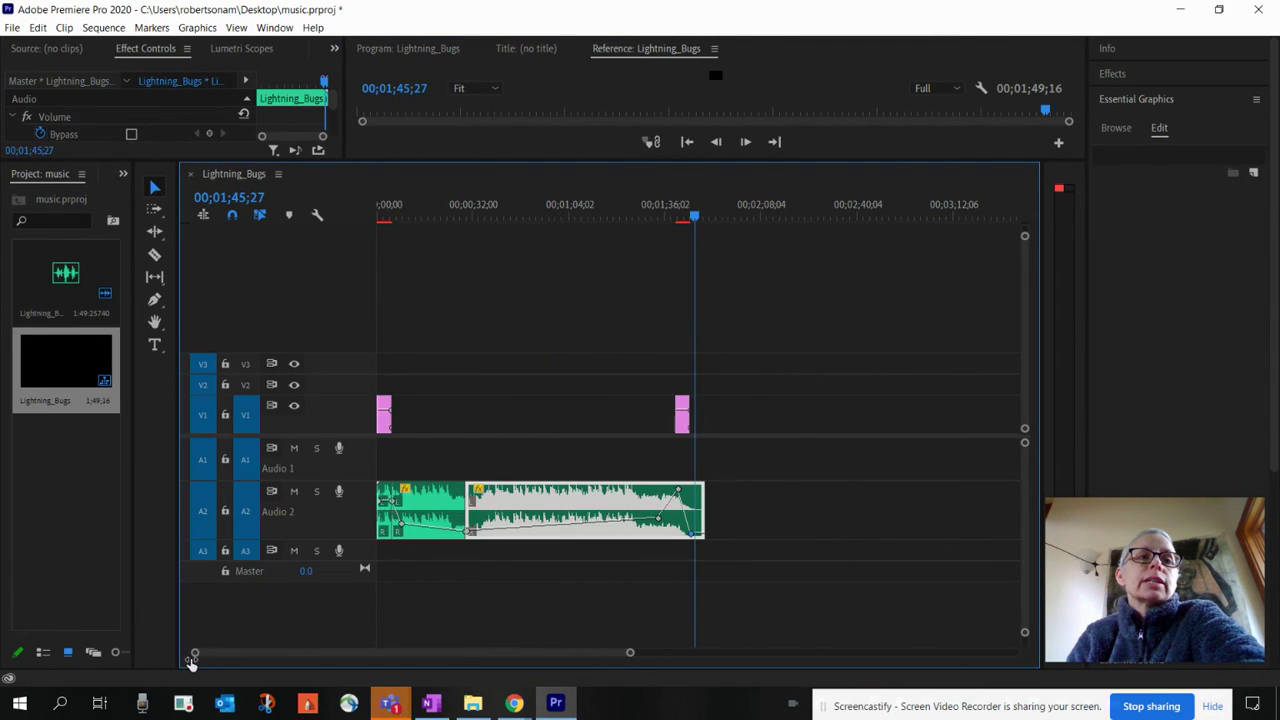